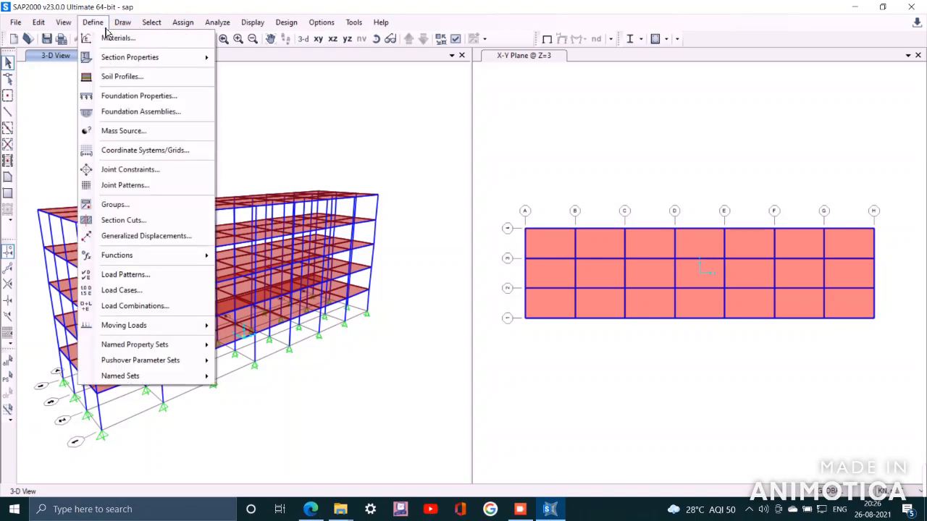
Add a new load pattern named LIVE with type Live
{"action": "left_click", "coordinate": [125, 275]}
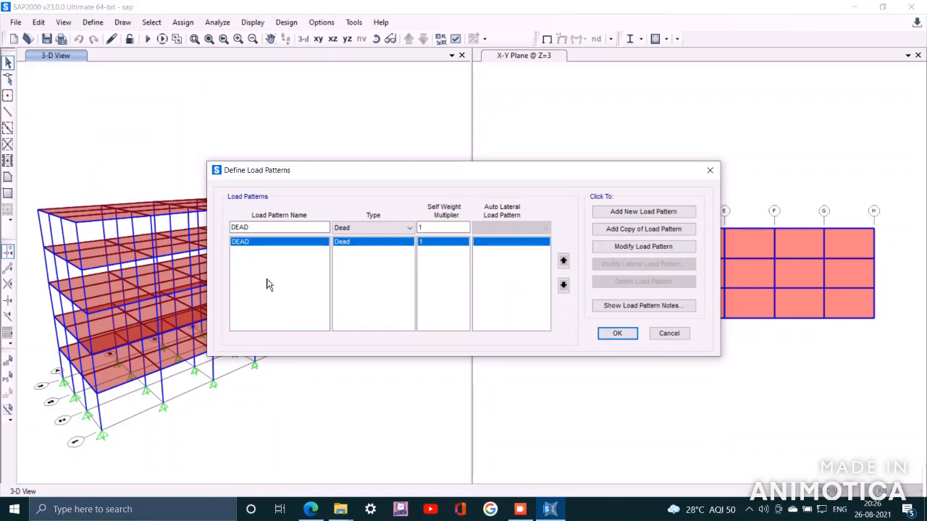
{"action": "left_click_drag", "start_coordinate": [253, 227], "coordinate": [193, 234]}
{"action": "type", "text": "LIVE"}
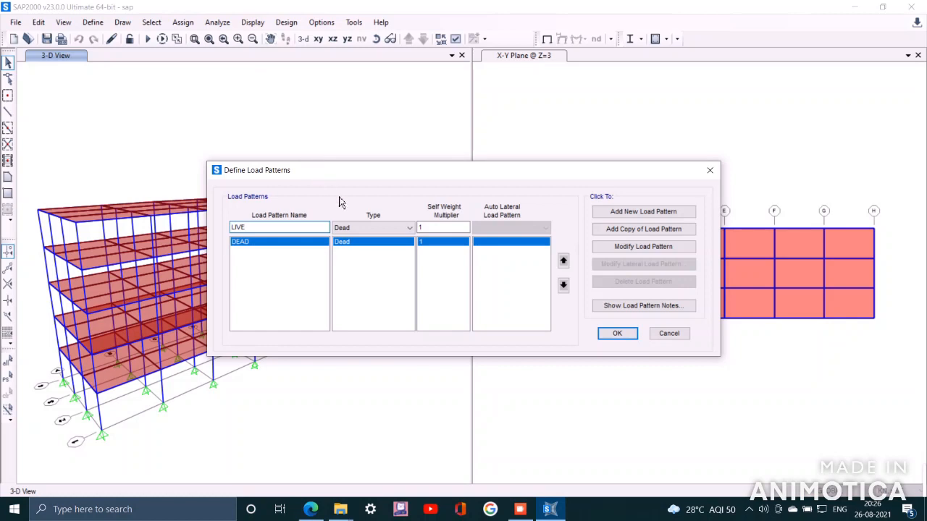
{"action": "left_click", "coordinate": [409, 229]}
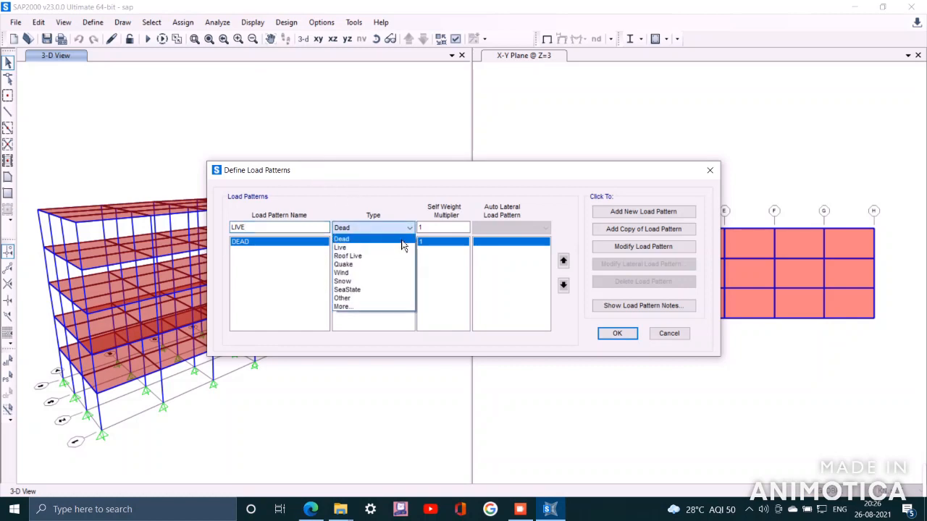
{"action": "left_click", "coordinate": [372, 258]}
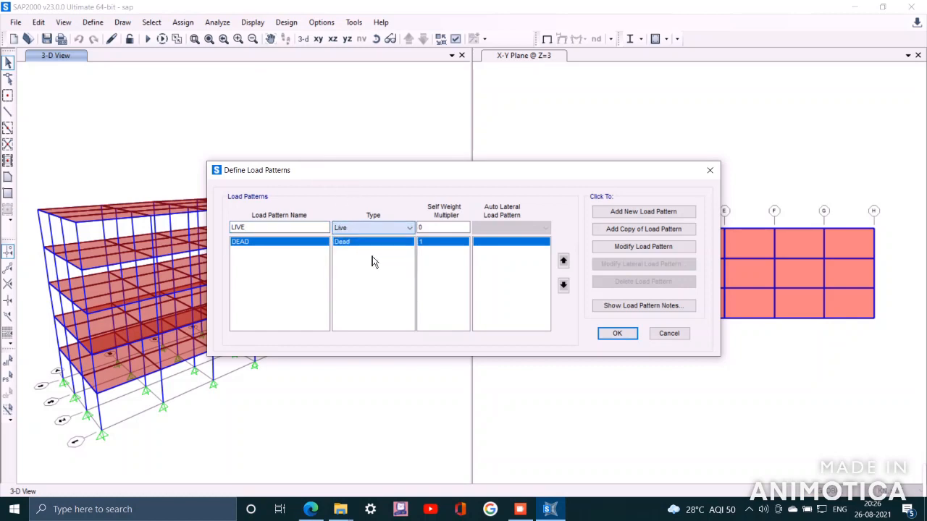
{"action": "left_click", "coordinate": [640, 214]}
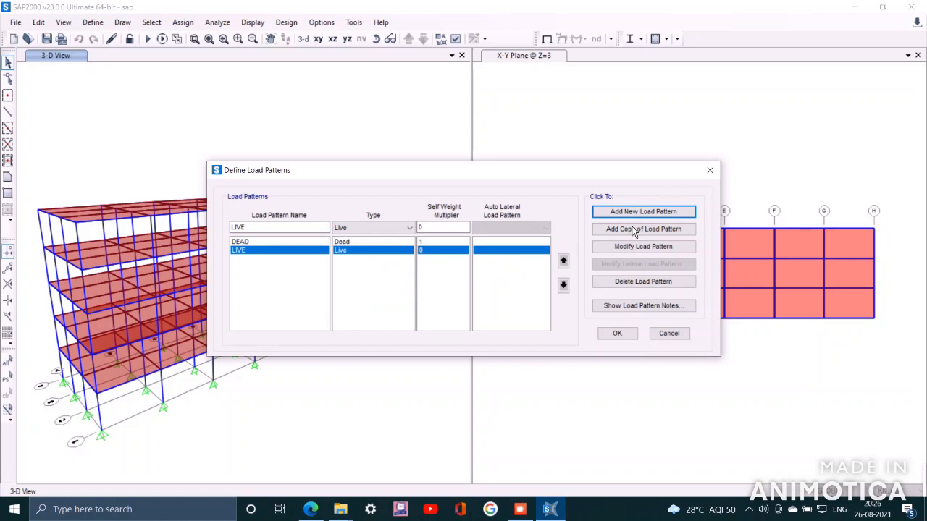
Add a load pattern named FL with type Roof Live and close the load patterns dialog
{"action": "left_click_drag", "start_coordinate": [265, 229], "coordinate": [199, 229]}
{"action": "key", "text": "BackSpace"}
{"action": "key", "text": "ctrl+z"}
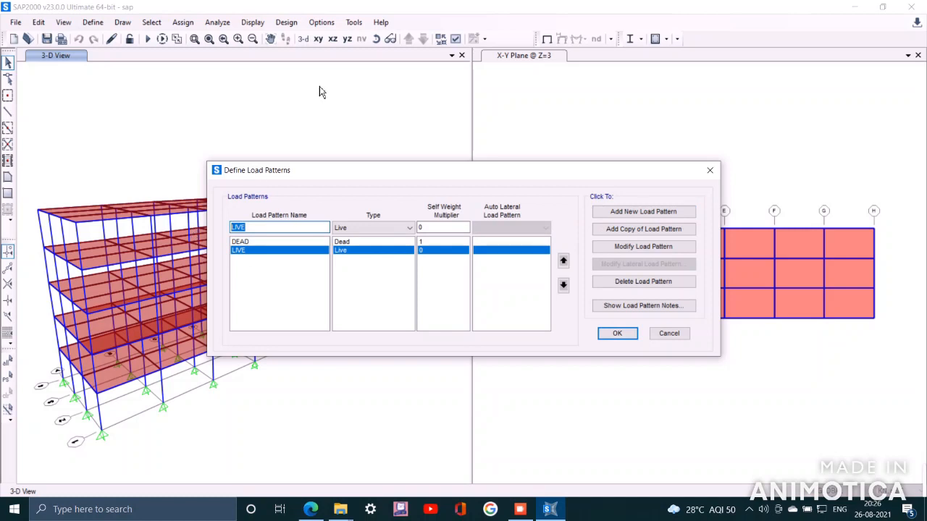
{"action": "type", "text": "FL"}
{"action": "left_click", "coordinate": [386, 229]}
{"action": "left_click", "coordinate": [368, 257]}
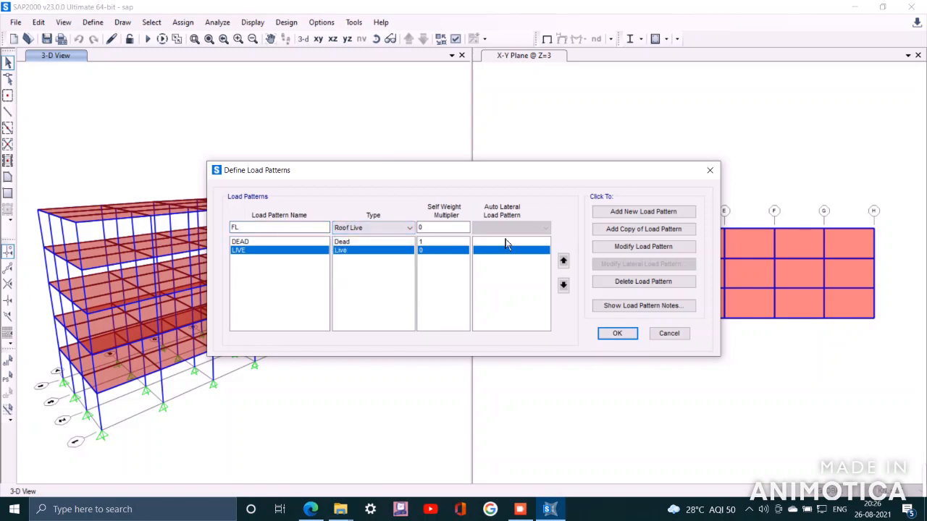
{"action": "left_click", "coordinate": [631, 214]}
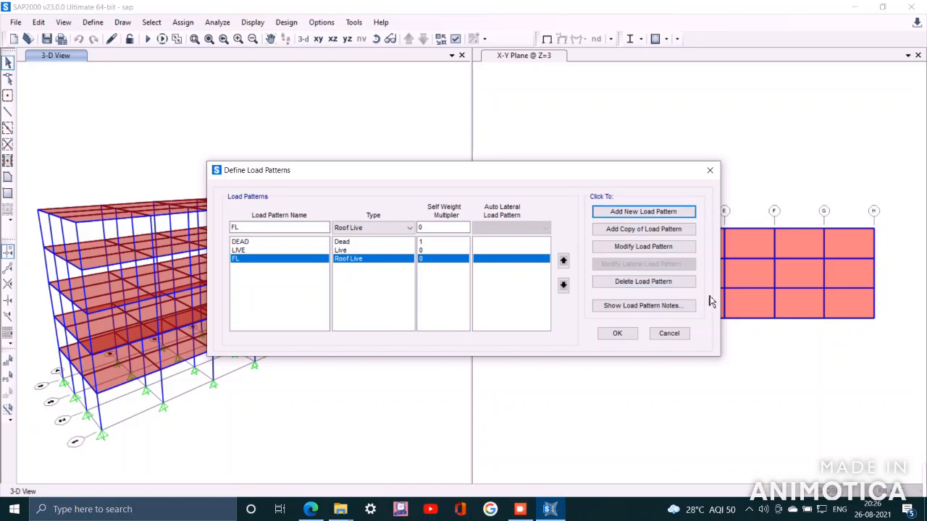
{"action": "left_click", "coordinate": [617, 340]}
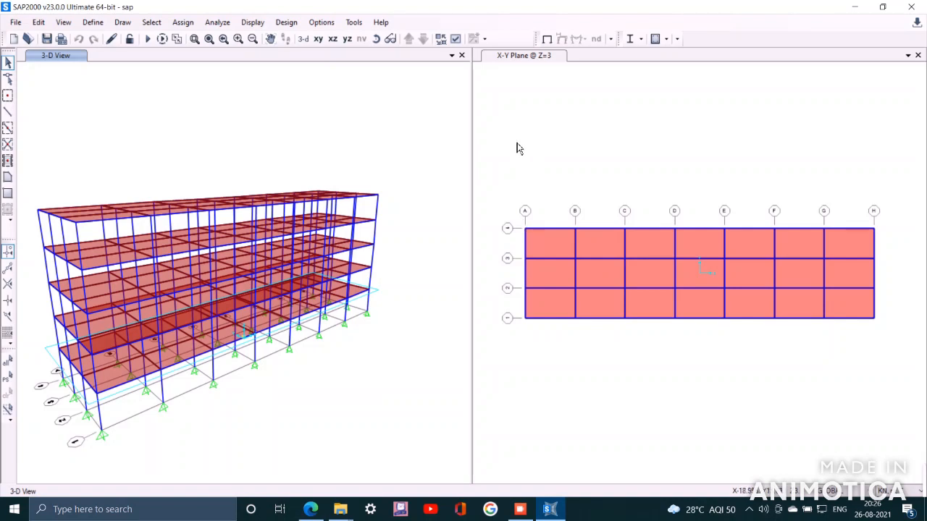
{"action": "left_click", "coordinate": [183, 22]}
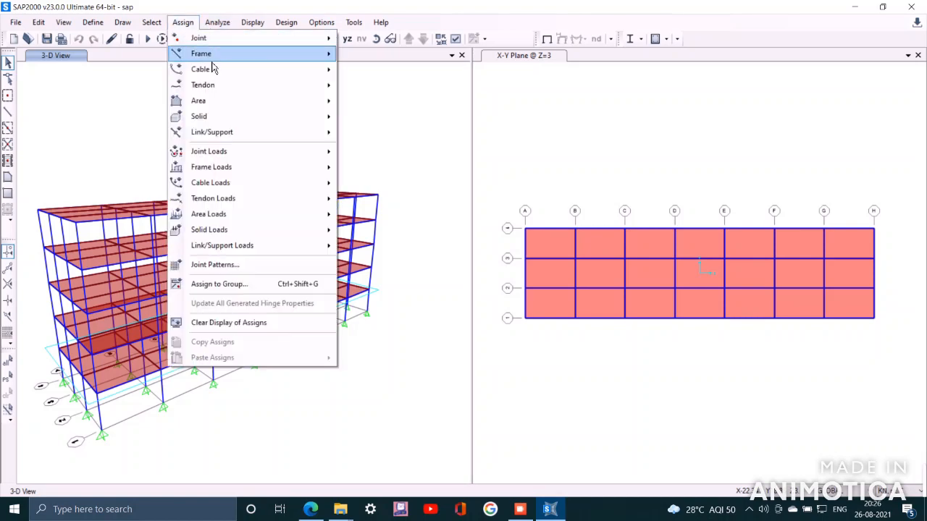
{"action": "mouse_move", "coordinate": [290, 156]}
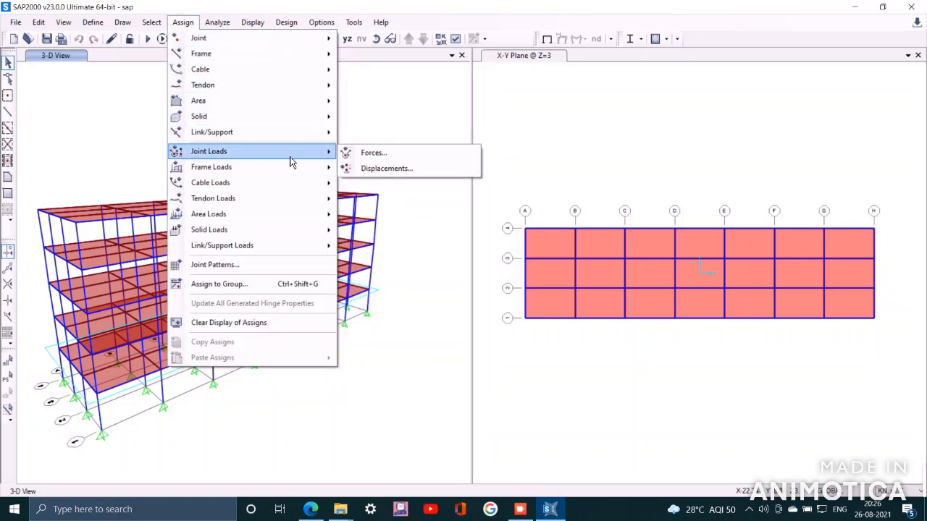
{"action": "left_click", "coordinate": [397, 159]}
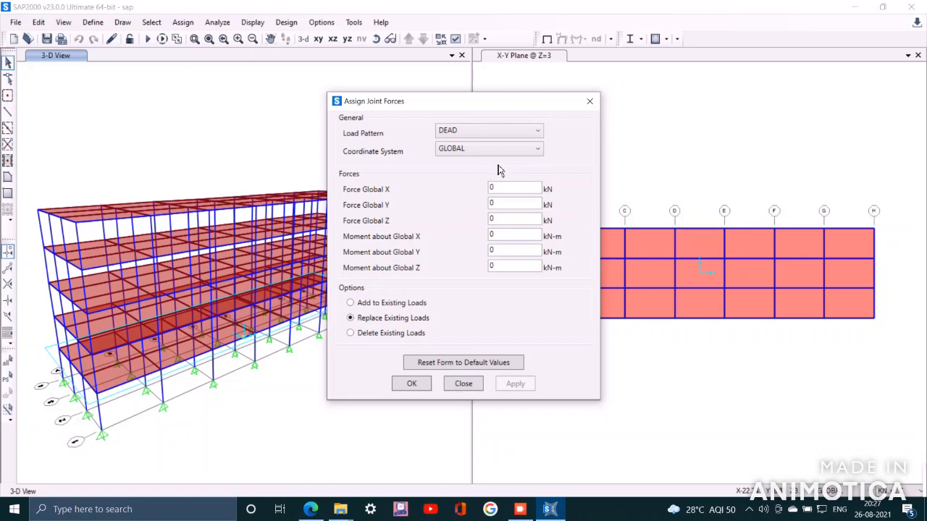
{"action": "left_click", "coordinate": [590, 101]}
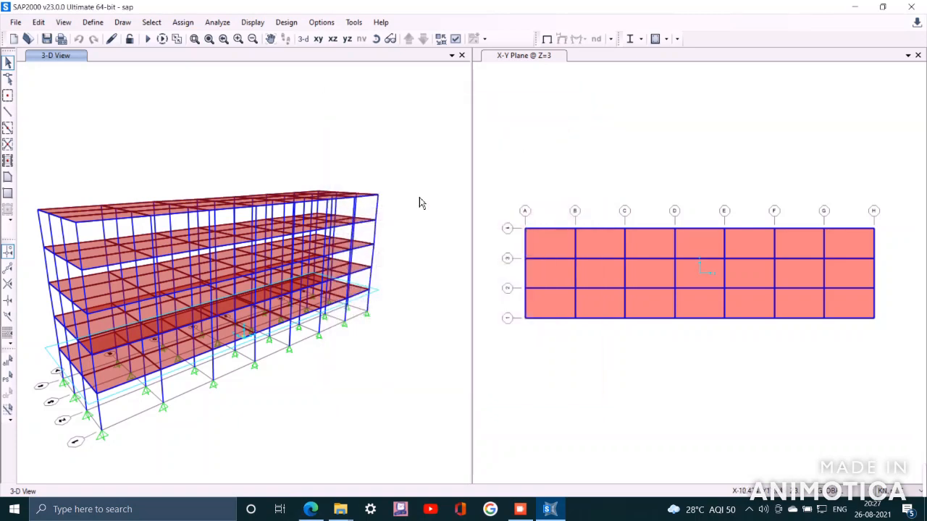
Select all objects and set joint forces of 1 kN along global X, Y and Z for the DEAD pattern
{"action": "key", "text": "ctrl+a"}
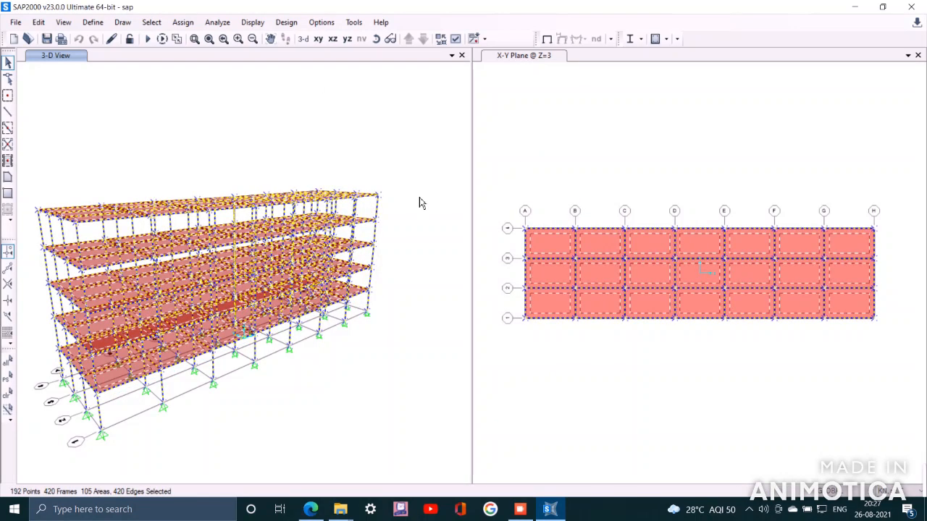
{"action": "left_click", "coordinate": [182, 22]}
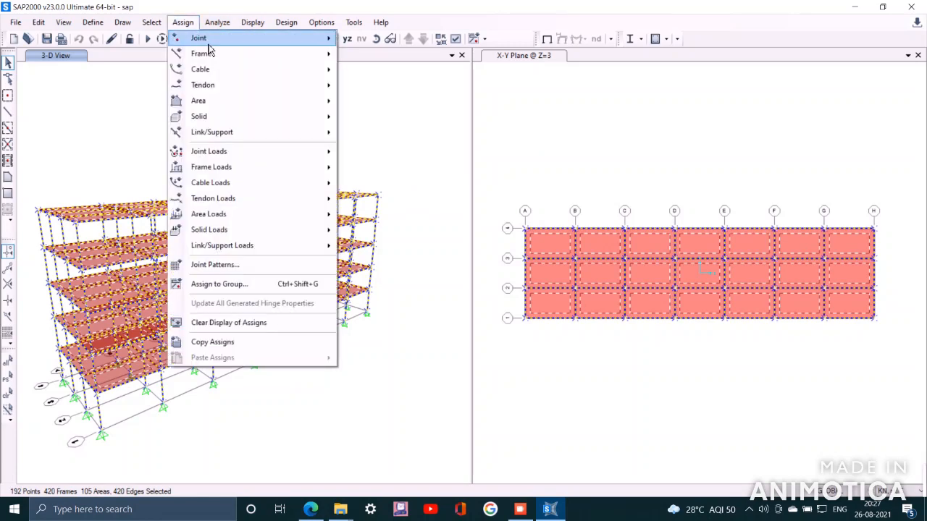
{"action": "mouse_move", "coordinate": [318, 152]}
{"action": "left_click", "coordinate": [385, 158]}
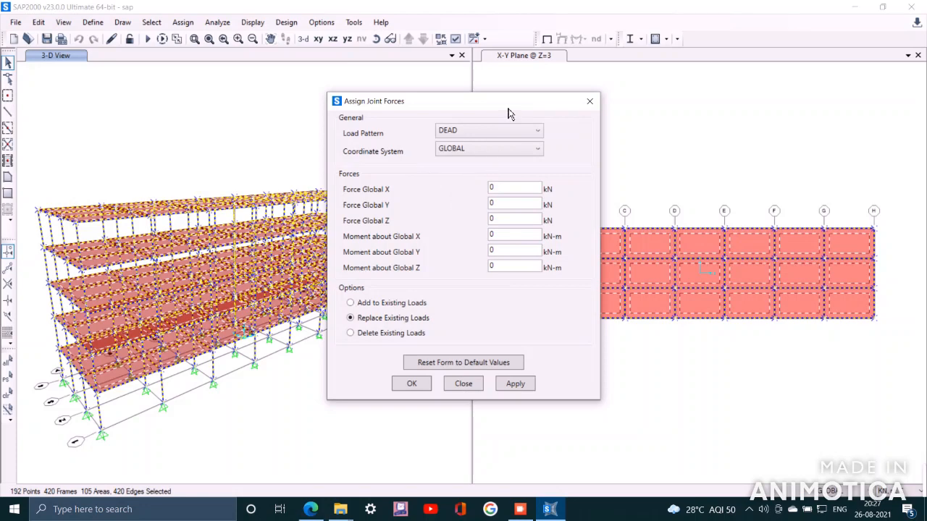
{"action": "left_click_drag", "start_coordinate": [507, 107], "coordinate": [449, 69]}
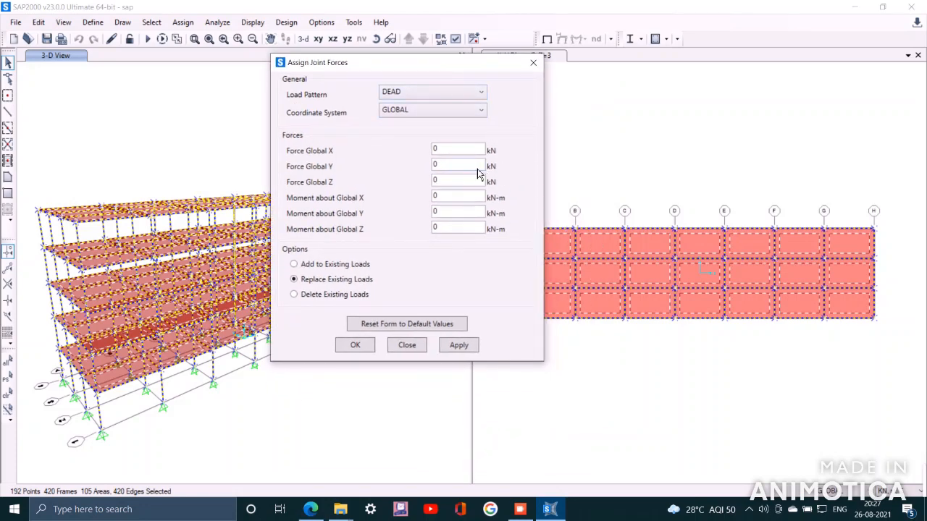
{"action": "left_click_drag", "start_coordinate": [448, 150], "coordinate": [403, 158]}
{"action": "type", "text": "1"}
{"action": "double_click", "coordinate": [447, 165]}
{"action": "type", "text": "1"}
{"action": "key", "text": "Tab"}
{"action": "type", "text": "1"}
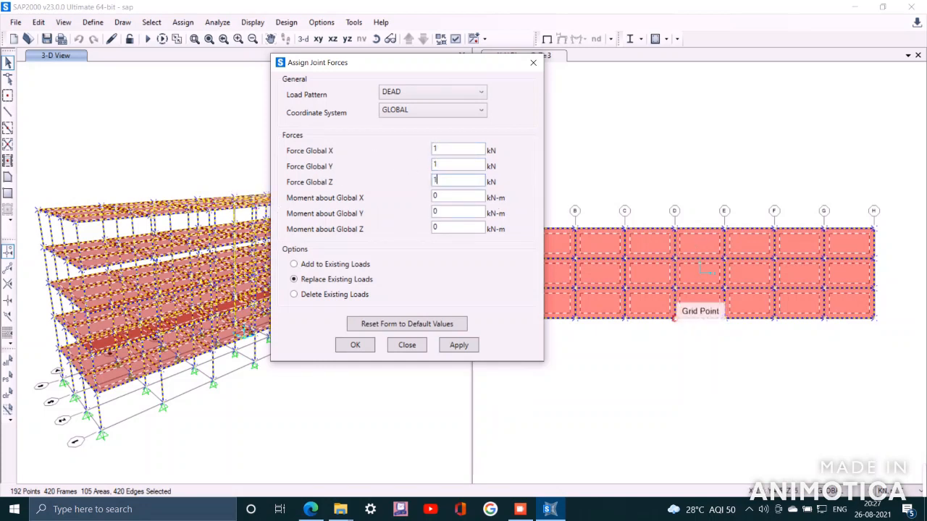
Set joint moments of 1 kN-m about global X, Y and Z, add to existing loads, and apply
{"action": "key", "text": "Tab"}
{"action": "type", "text": "1"}
{"action": "key", "text": "Tab"}
{"action": "type", "text": "1"}
{"action": "key", "text": "Tab"}
{"action": "type", "text": "1"}
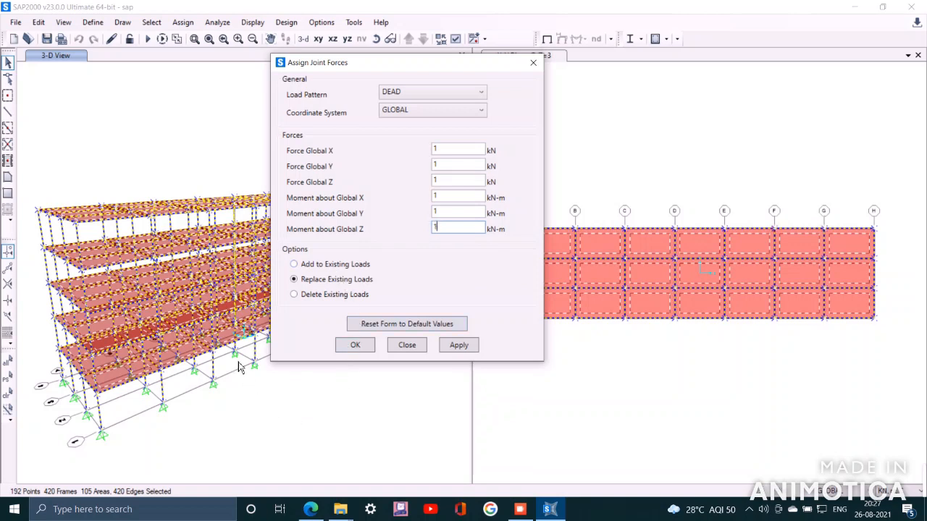
{"action": "left_click", "coordinate": [310, 266]}
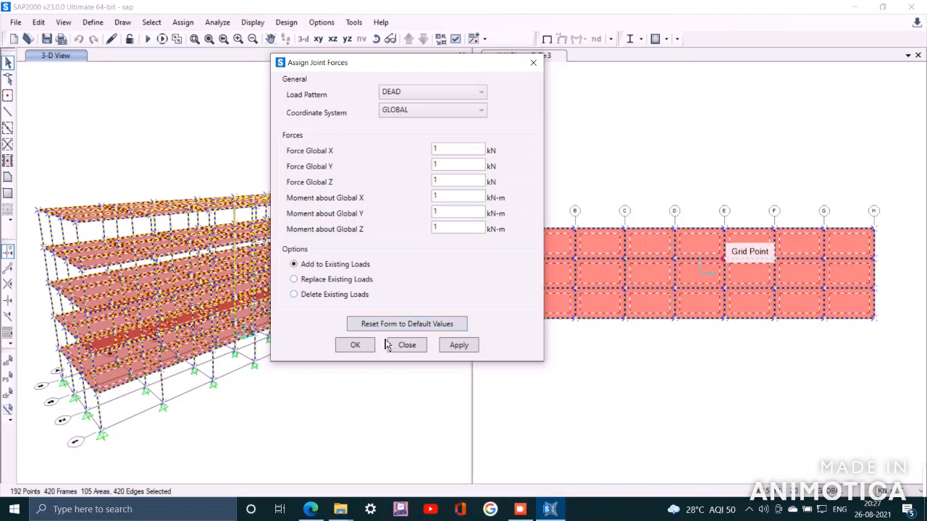
{"action": "left_click", "coordinate": [458, 345]}
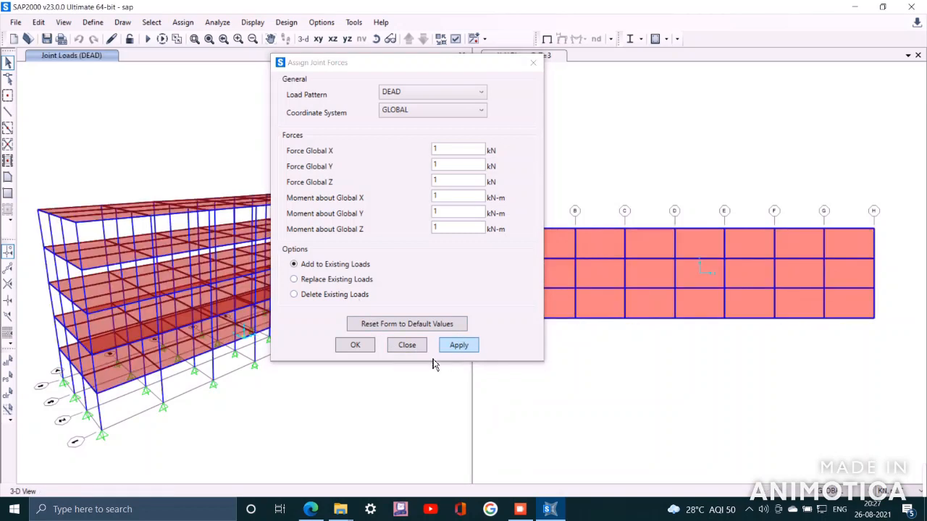
{"action": "left_click", "coordinate": [360, 348]}
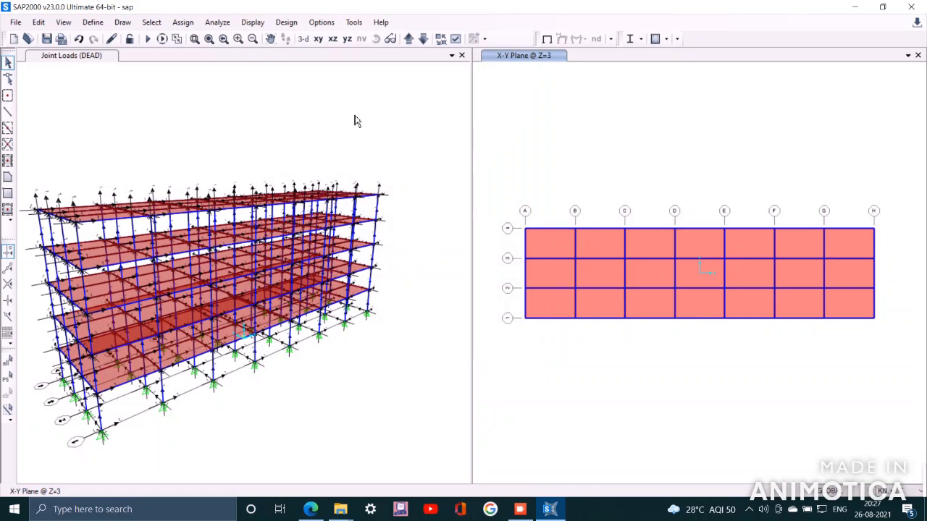
{"action": "left_click", "coordinate": [431, 102]}
{"action": "left_click", "coordinate": [378, 43]}
{"action": "left_click_drag", "start_coordinate": [420, 166], "coordinate": [443, 183]}
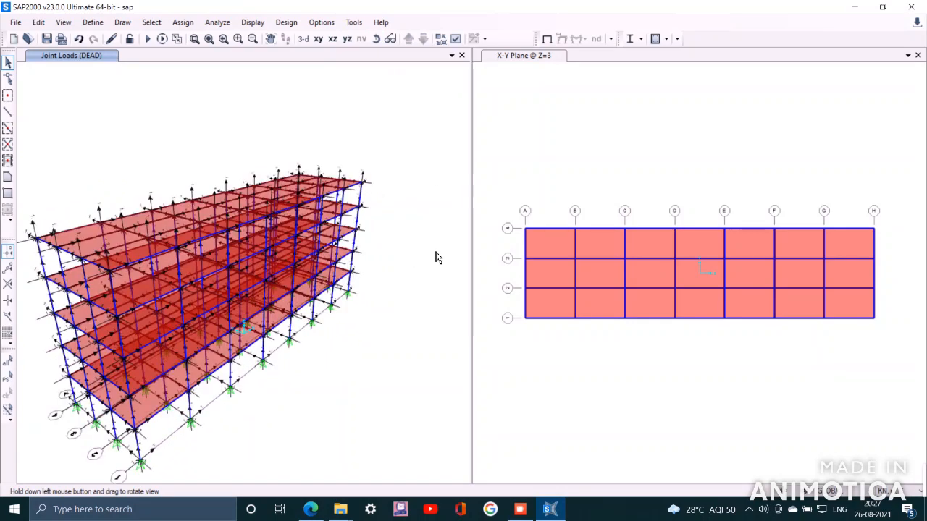
Switch to the Calculator app by searching for it in Windows
{"action": "left_click", "coordinate": [183, 510]}
{"action": "type", "text": "c"}
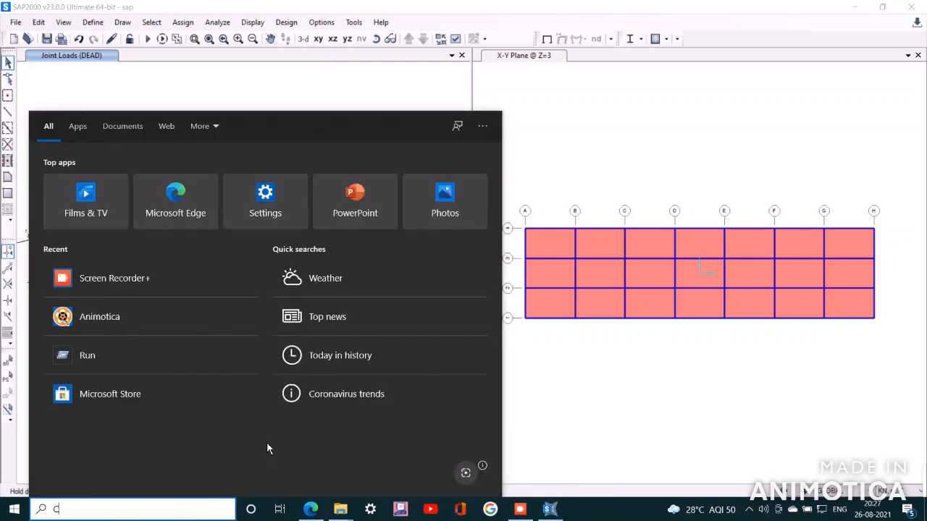
{"action": "type", "text": "aL"}
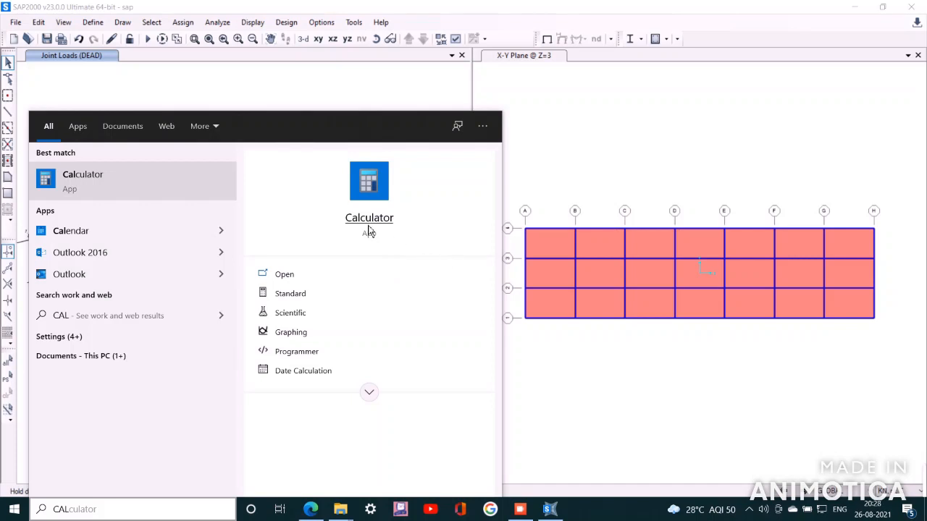
{"action": "left_click", "coordinate": [192, 192]}
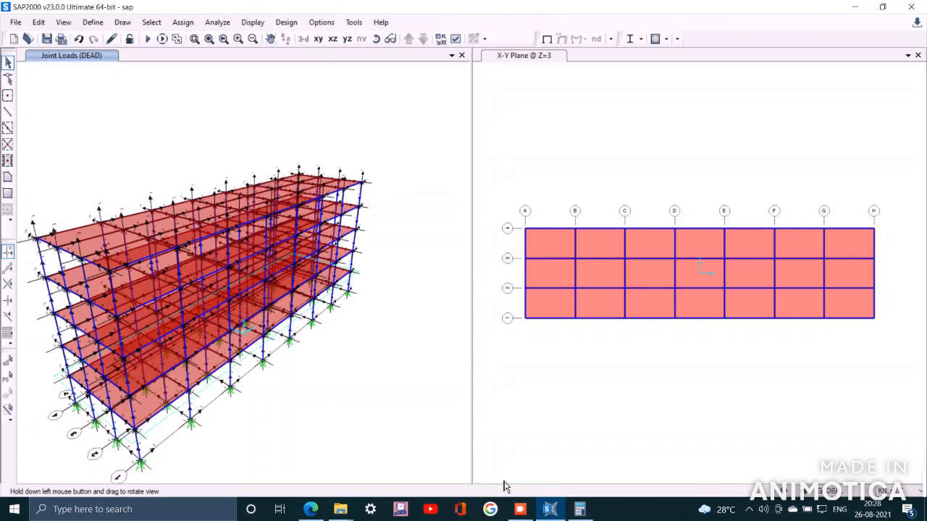
Calculate 0.3 × 0.3 × 25 in the calculator and minimize it
{"action": "left_click", "coordinate": [590, 510]}
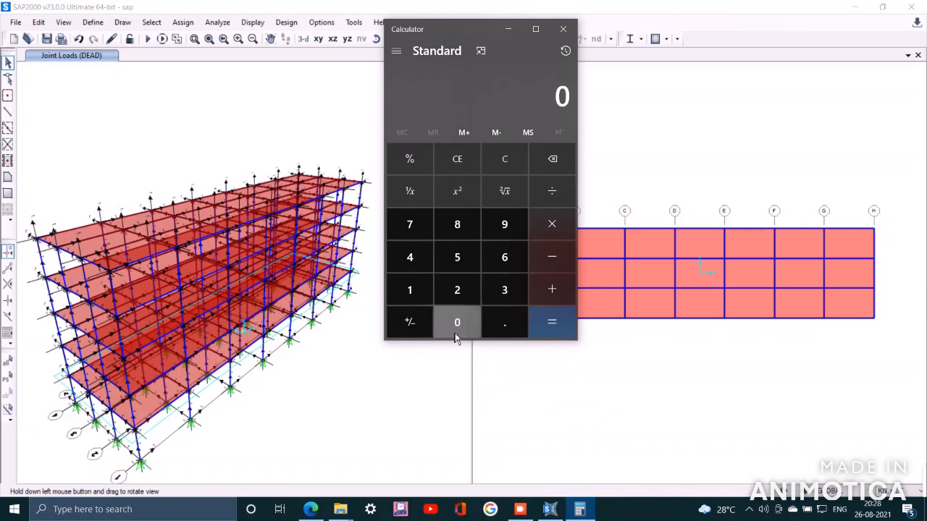
{"action": "left_click", "coordinate": [508, 330]}
{"action": "left_click", "coordinate": [504, 290]}
{"action": "left_click", "coordinate": [551, 224]}
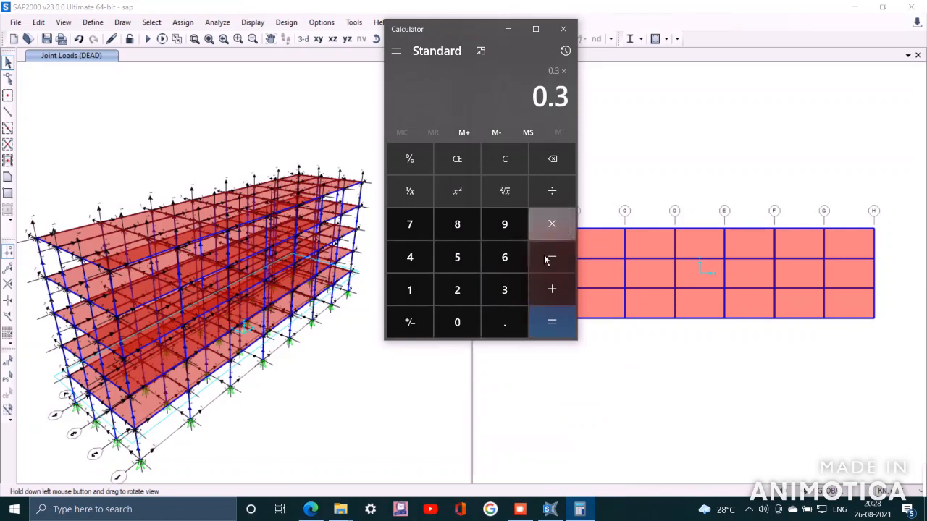
{"action": "left_click", "coordinate": [464, 324]}
{"action": "left_click", "coordinate": [508, 329]}
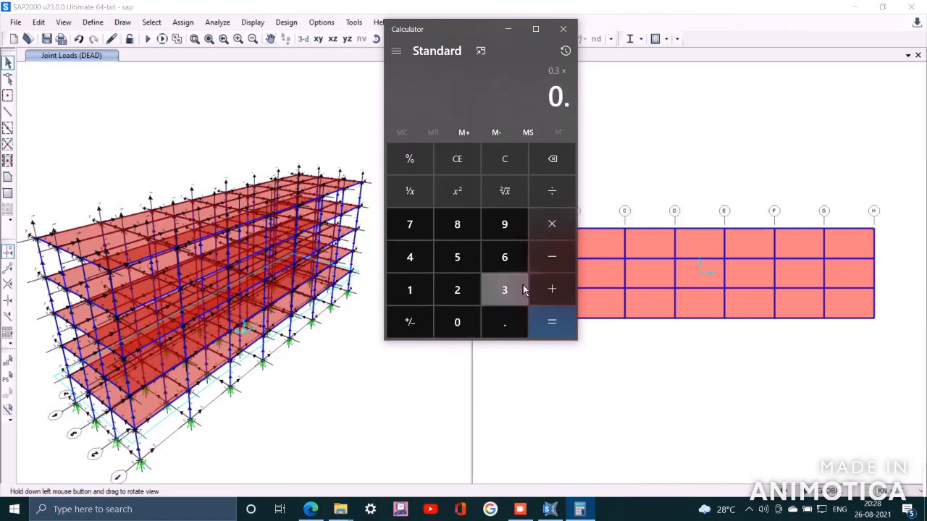
{"action": "left_click", "coordinate": [505, 289]}
{"action": "left_click", "coordinate": [552, 224]}
{"action": "left_click", "coordinate": [457, 289]}
{"action": "left_click", "coordinate": [457, 257]}
{"action": "left_click", "coordinate": [554, 325]}
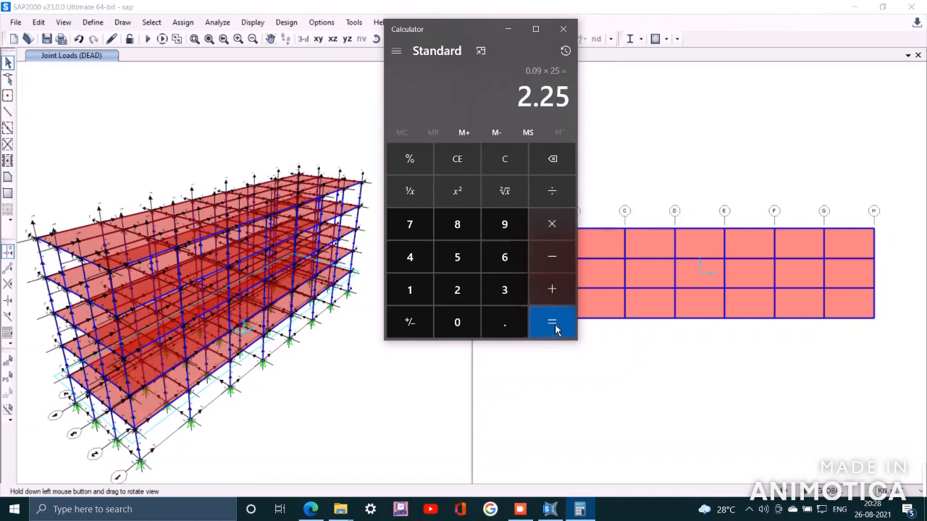
{"action": "left_click", "coordinate": [508, 31]}
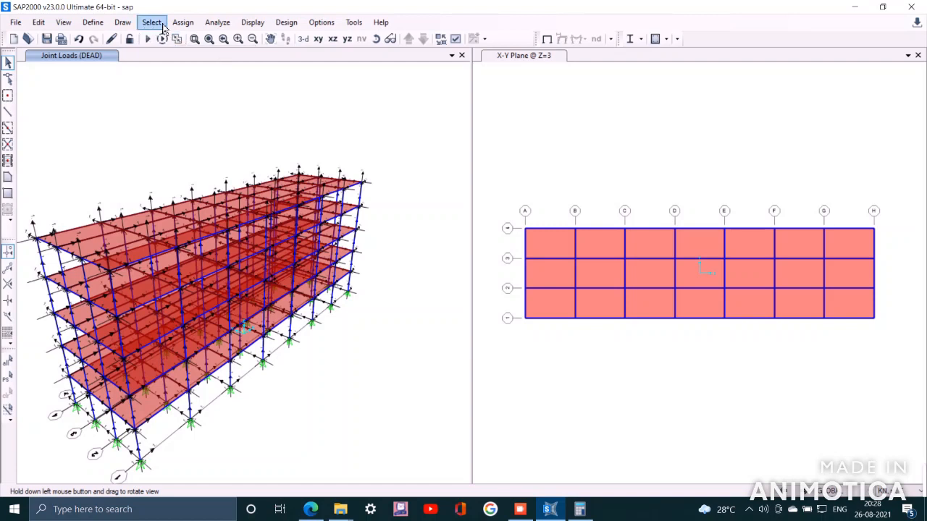
Select all frames that use the Beam frame section property
{"action": "left_click", "coordinate": [151, 22]}
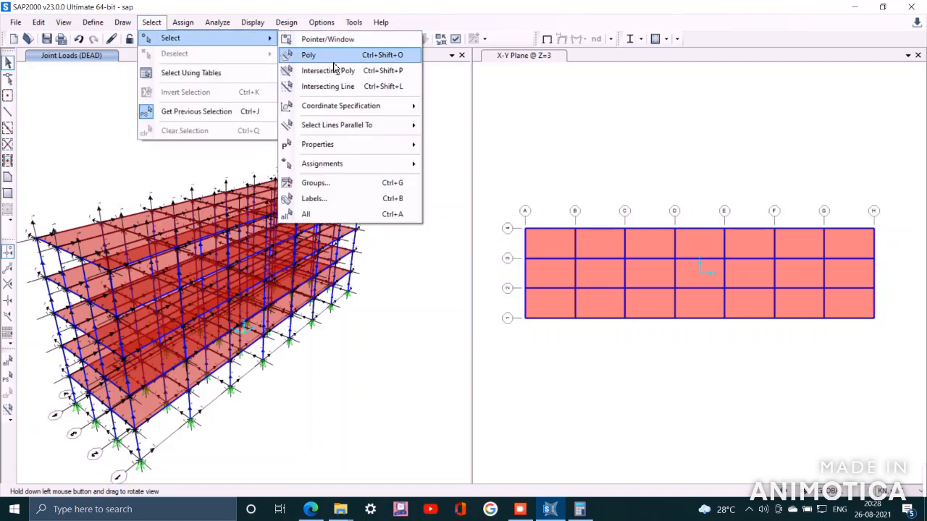
{"action": "mouse_move", "coordinate": [373, 155]}
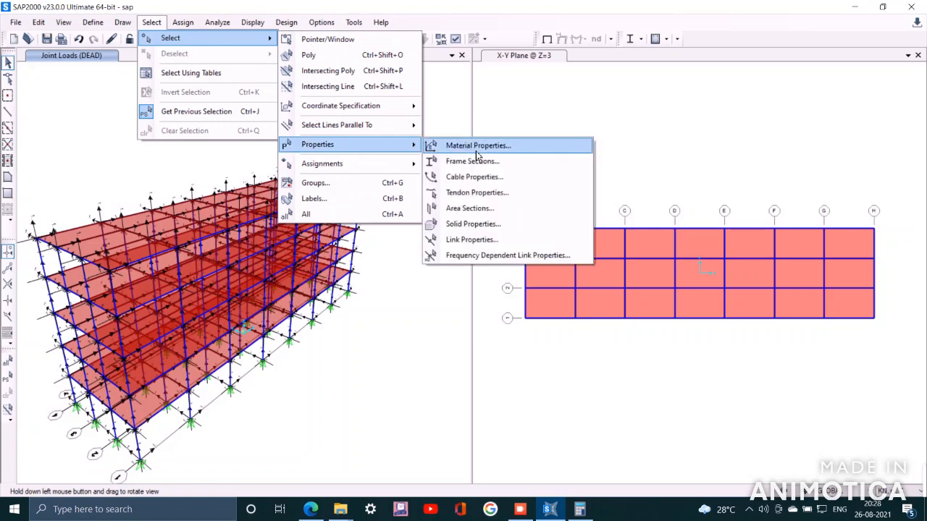
{"action": "left_click", "coordinate": [490, 171]}
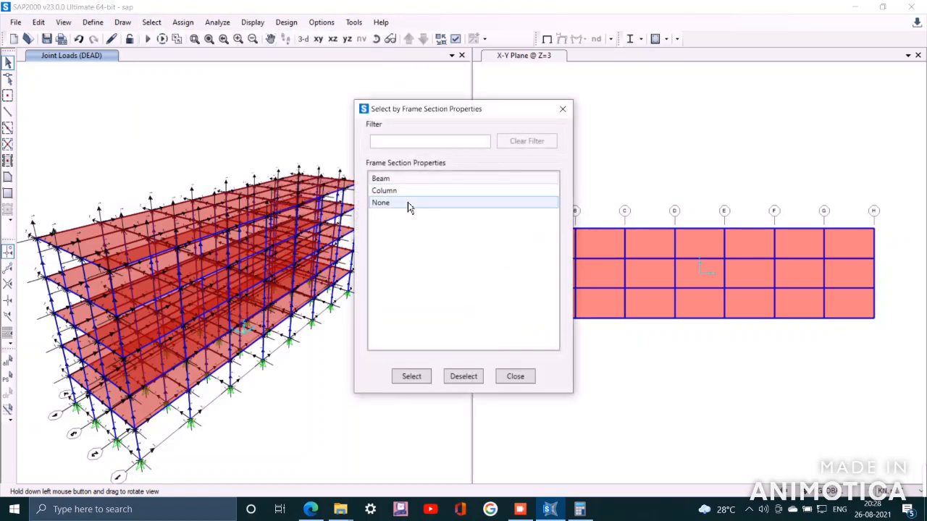
{"action": "left_click", "coordinate": [418, 383]}
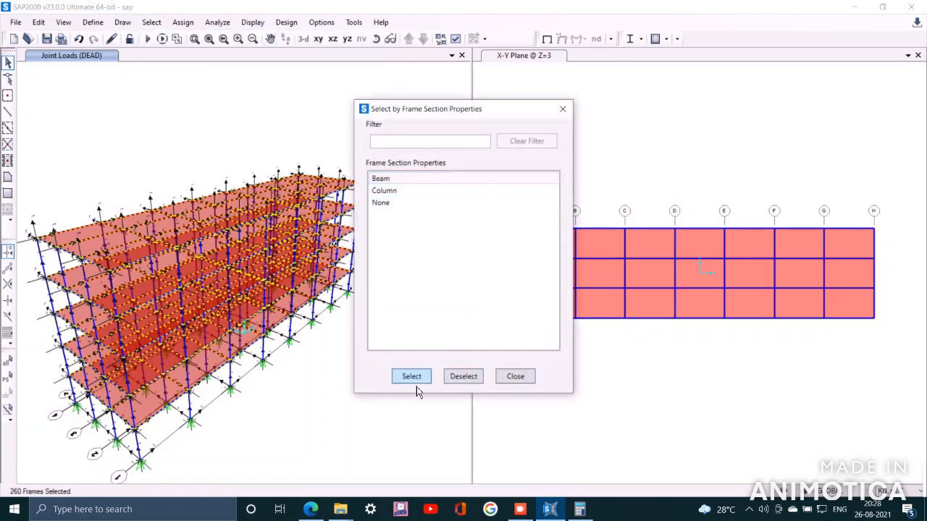
Assign a DEAD gravity multiplier of 2.25 in Global Y to the selected beams, adding to existing loads
{"action": "left_click", "coordinate": [515, 377]}
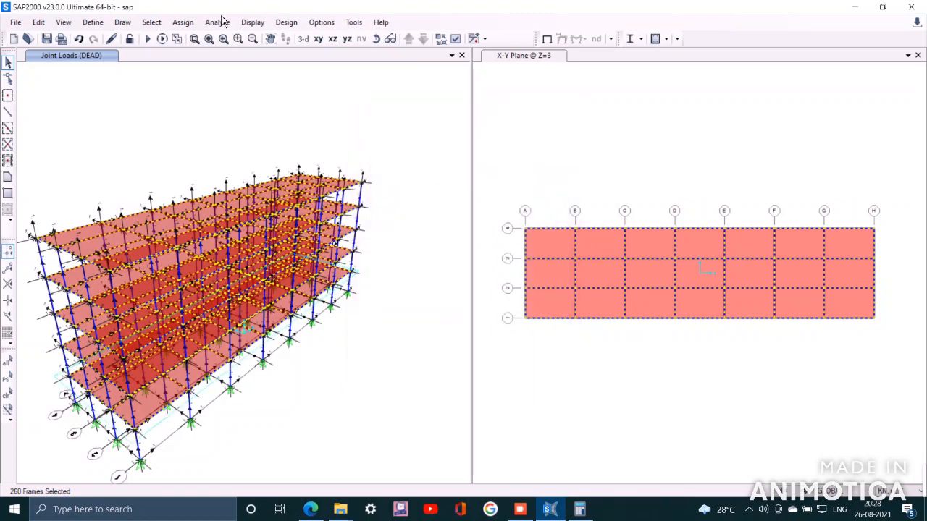
{"action": "left_click", "coordinate": [182, 22]}
{"action": "mouse_move", "coordinate": [234, 55]}
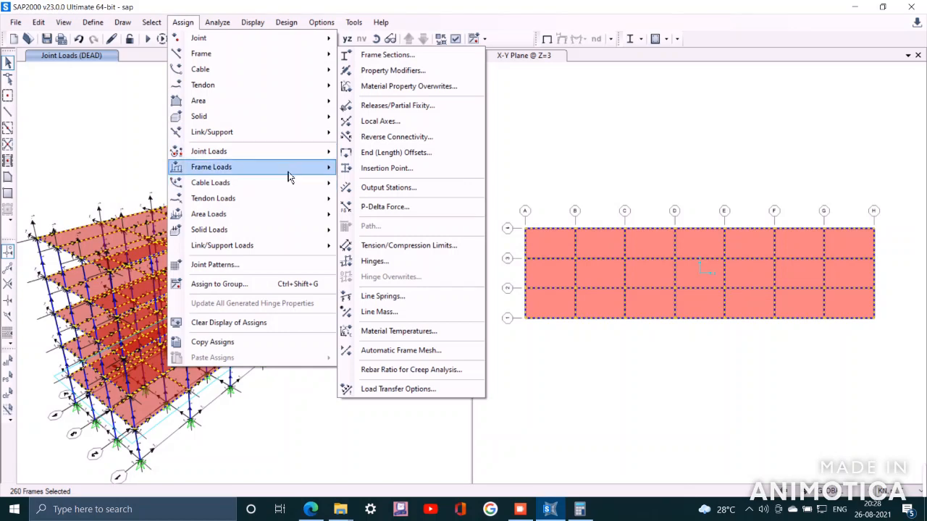
{"action": "mouse_move", "coordinate": [312, 173]}
{"action": "left_click", "coordinate": [375, 168]}
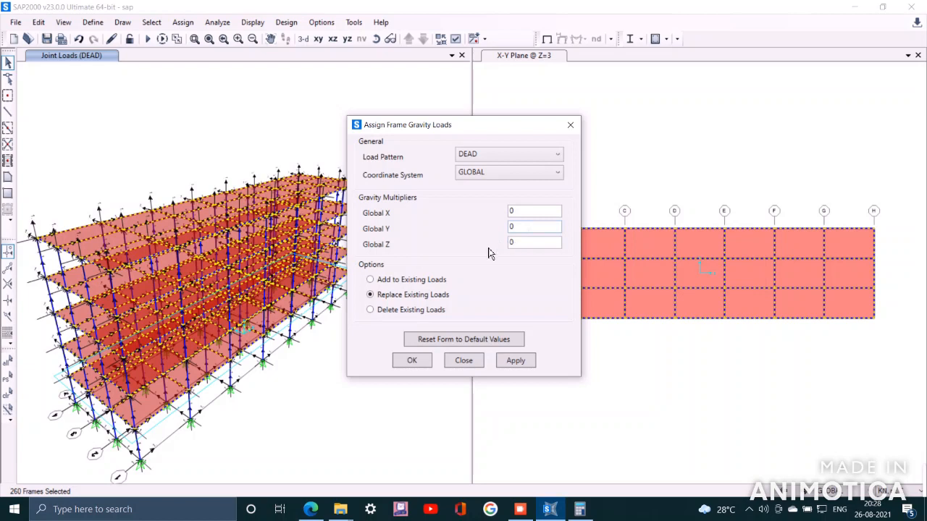
{"action": "left_click", "coordinate": [411, 281]}
{"action": "left_click_drag", "start_coordinate": [518, 227], "coordinate": [311, 233]}
{"action": "left_click", "coordinate": [513, 361]}
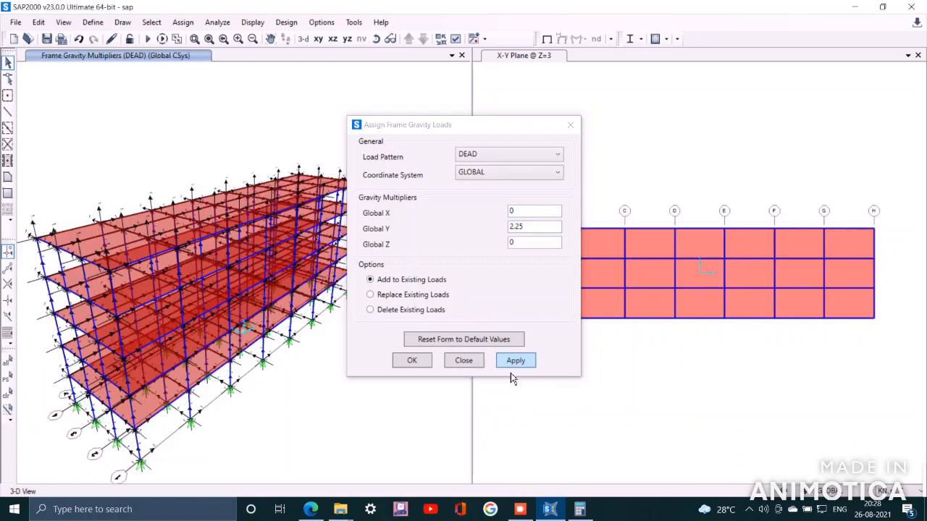
{"action": "left_click", "coordinate": [430, 367]}
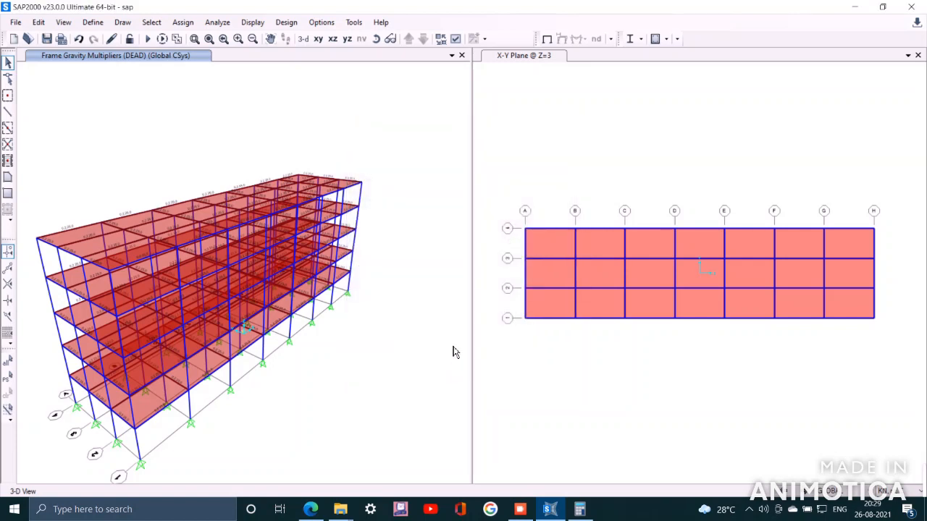
Calculate 0.16 × 25 in the calculator and minimize it
{"action": "left_click", "coordinate": [579, 509]}
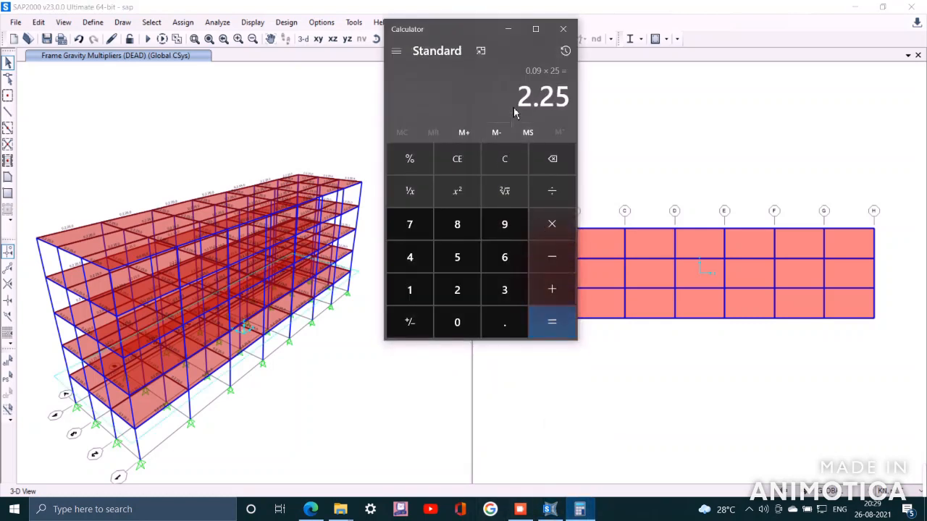
{"action": "left_click", "coordinate": [507, 160]}
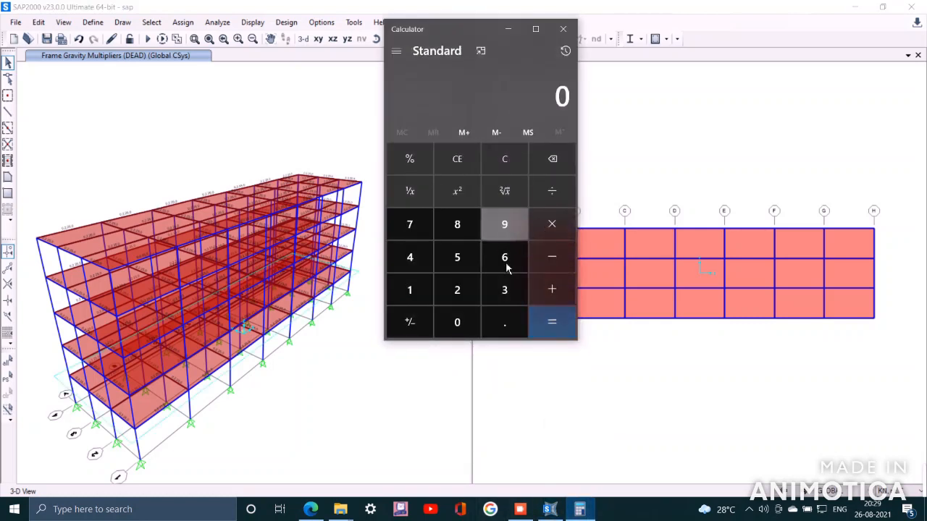
{"action": "left_click", "coordinate": [514, 324]}
{"action": "left_click", "coordinate": [411, 257]}
{"action": "left_click", "coordinate": [547, 223]}
{"action": "left_click", "coordinate": [463, 326]}
{"action": "left_click", "coordinate": [498, 329]}
{"action": "left_click", "coordinate": [409, 257]}
{"action": "left_click", "coordinate": [552, 224]}
{"action": "left_click", "coordinate": [466, 293]}
{"action": "left_click", "coordinate": [459, 259]}
{"action": "left_click", "coordinate": [552, 322]}
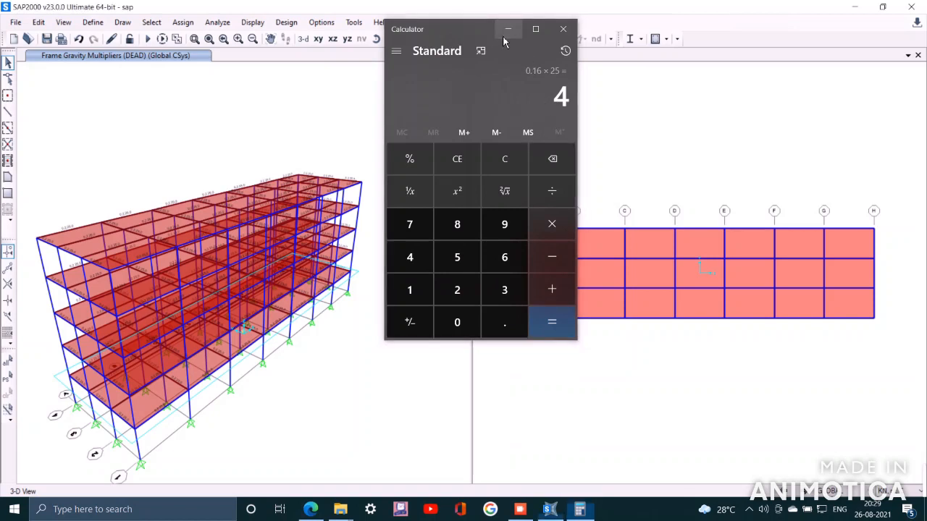
{"action": "left_click", "coordinate": [507, 29]}
Select all frames that use the Column frame section property
{"action": "left_click", "coordinate": [156, 23]}
{"action": "left_click", "coordinate": [151, 22]}
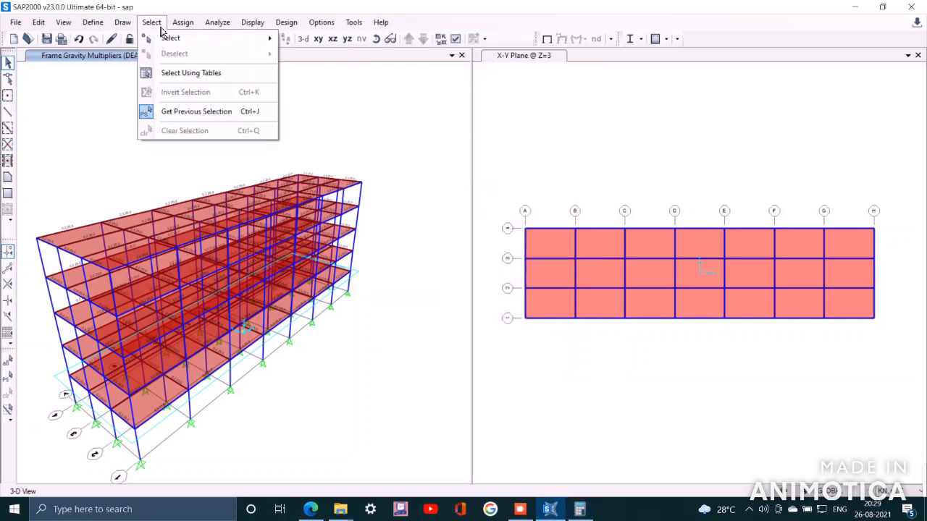
{"action": "left_click", "coordinate": [159, 26]}
{"action": "left_click", "coordinate": [162, 27]}
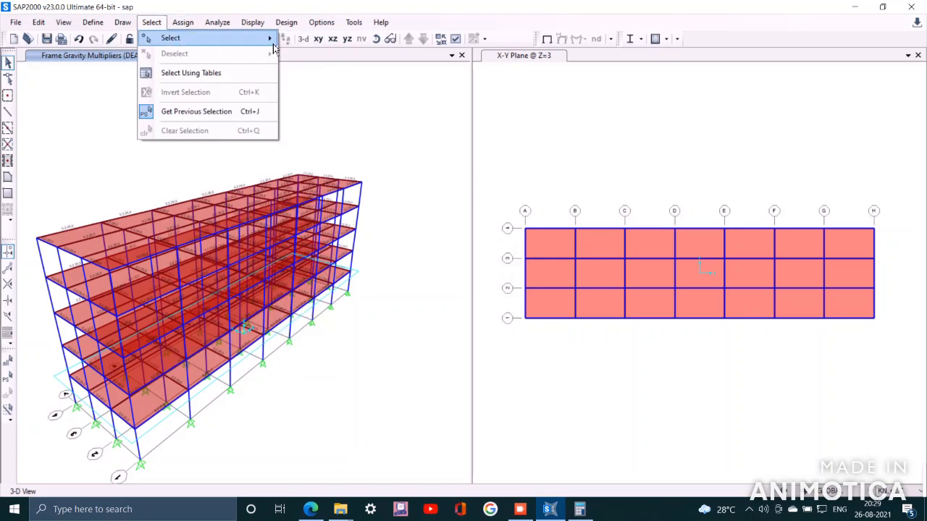
{"action": "mouse_move", "coordinate": [271, 41]}
{"action": "mouse_move", "coordinate": [371, 149]}
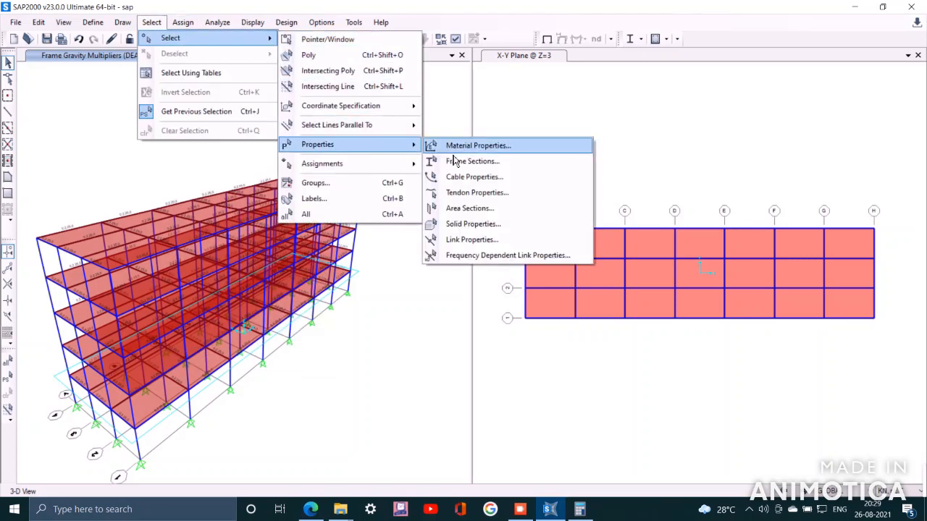
{"action": "left_click", "coordinate": [498, 169]}
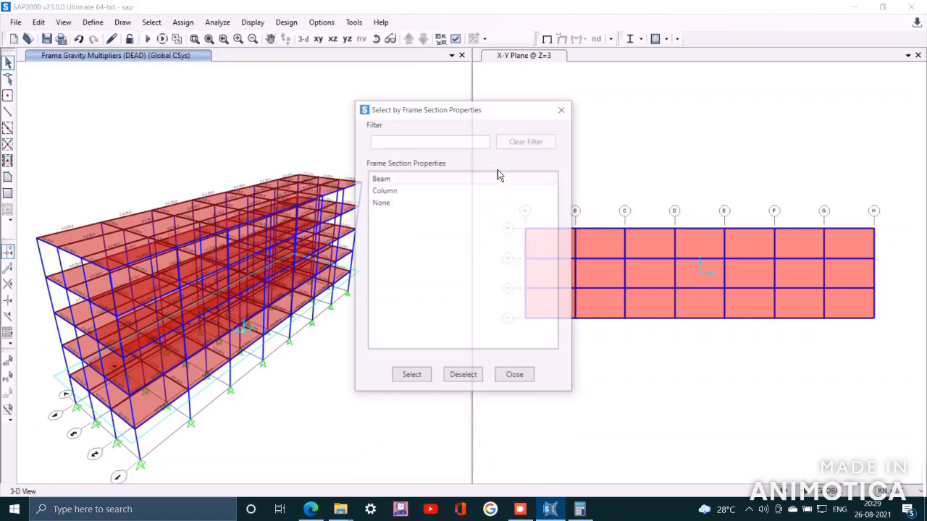
{"action": "left_click", "coordinate": [406, 194]}
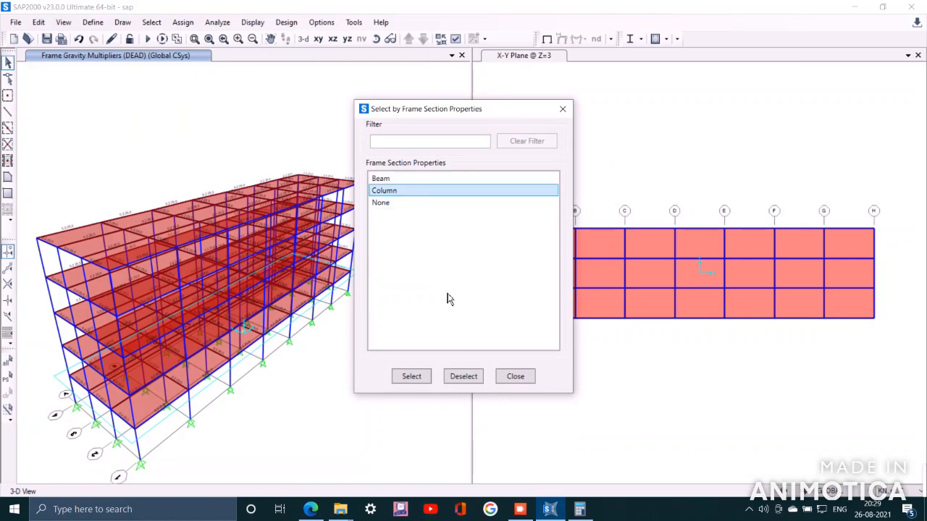
{"action": "left_click", "coordinate": [422, 378]}
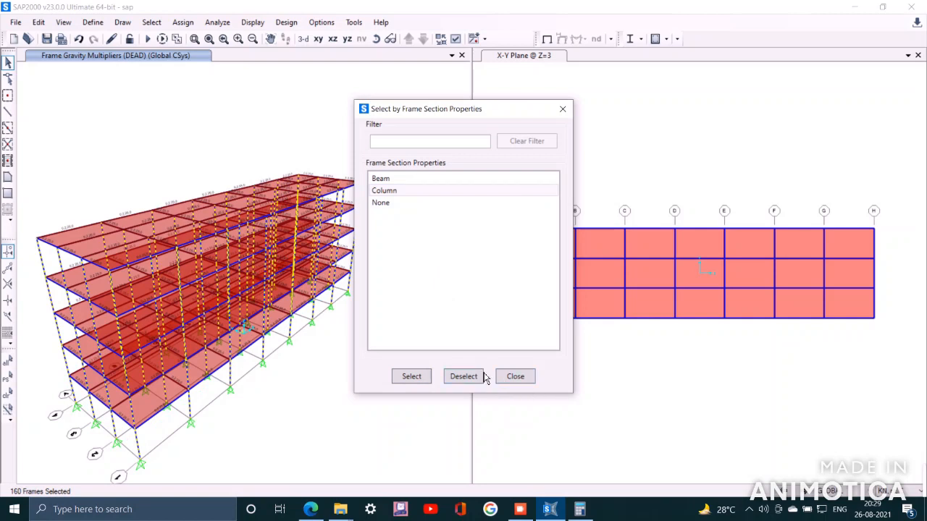
{"action": "left_click", "coordinate": [529, 384]}
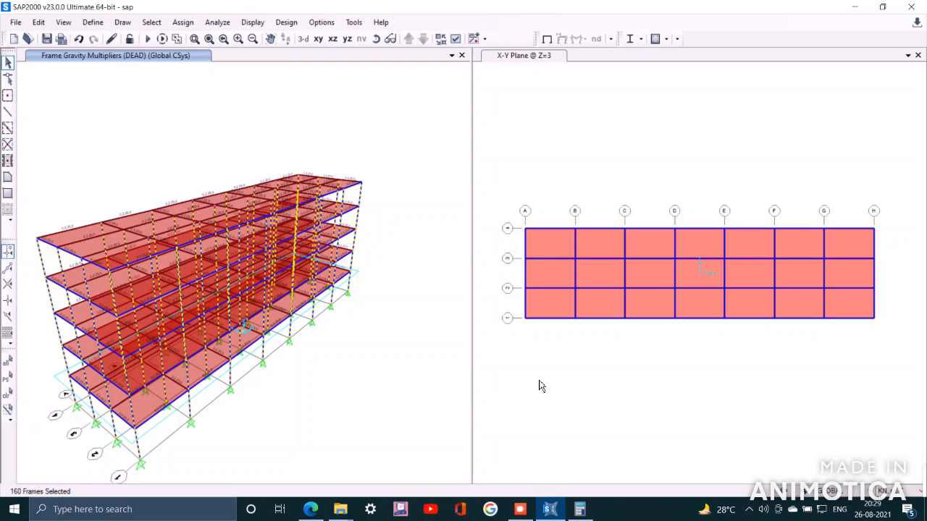
Assign a uniform DEAD distributed gravity load of 4 kN/m to the selected columns, adding to existing loads
{"action": "left_click", "coordinate": [183, 22]}
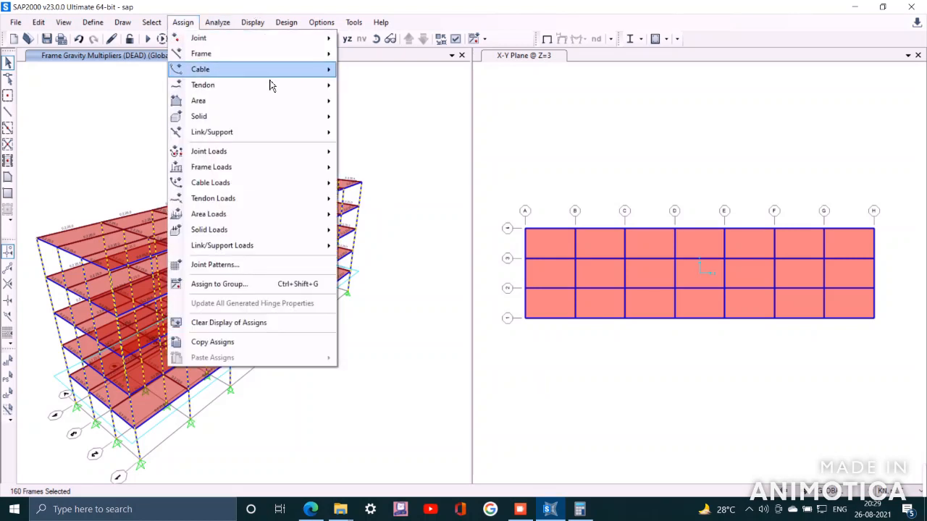
{"action": "mouse_move", "coordinate": [303, 199]}
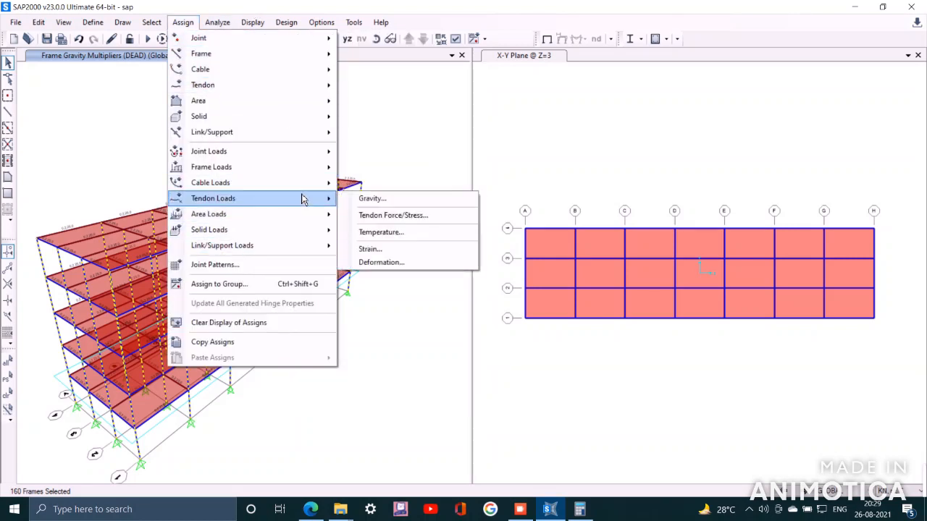
{"action": "mouse_move", "coordinate": [308, 174]}
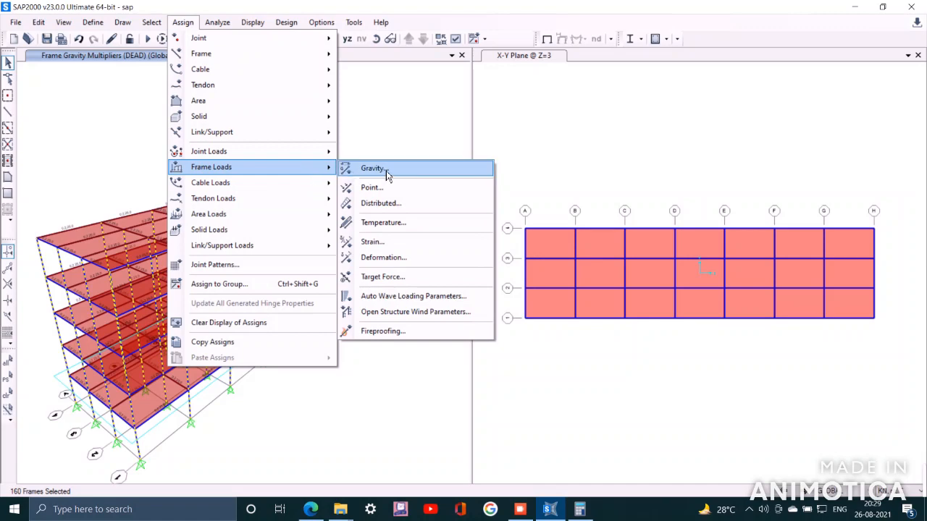
{"action": "left_click", "coordinate": [417, 216]}
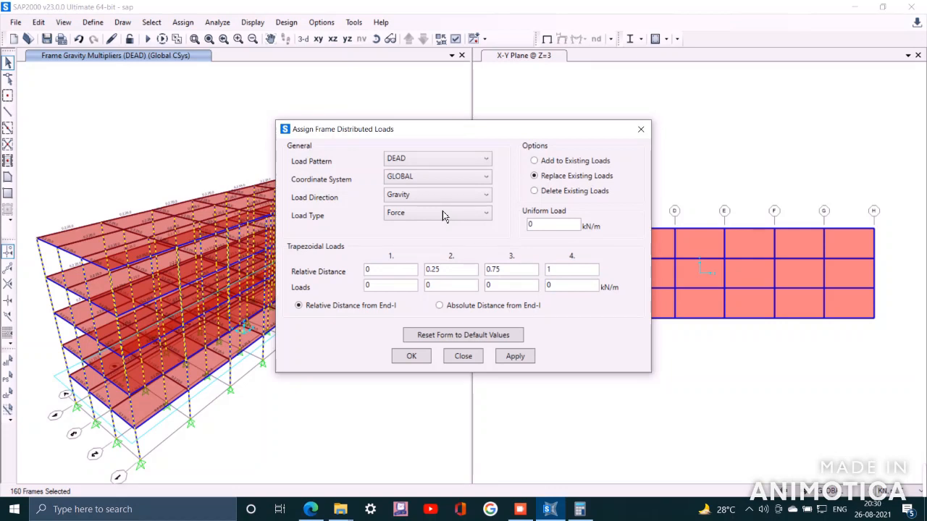
{"action": "double_click", "coordinate": [535, 224]}
{"action": "left_click", "coordinate": [547, 161]}
{"action": "left_click", "coordinate": [534, 362]}
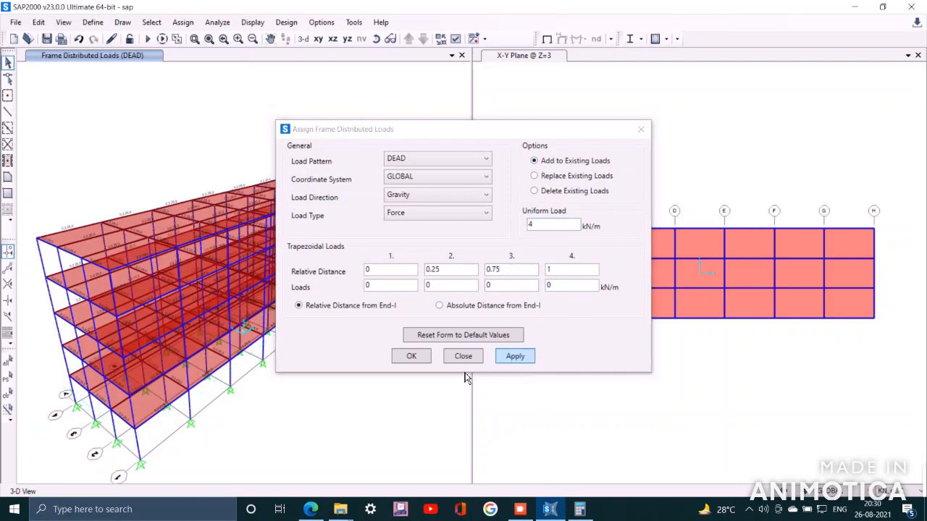
{"action": "left_click", "coordinate": [412, 357]}
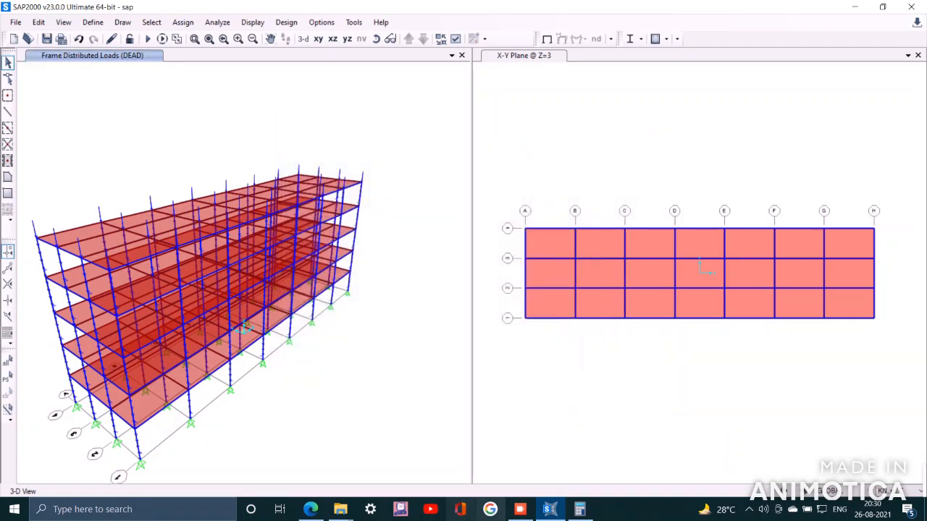
Calculate 0.125 × 25 in the calculator and minimize it
{"action": "left_click", "coordinate": [579, 509]}
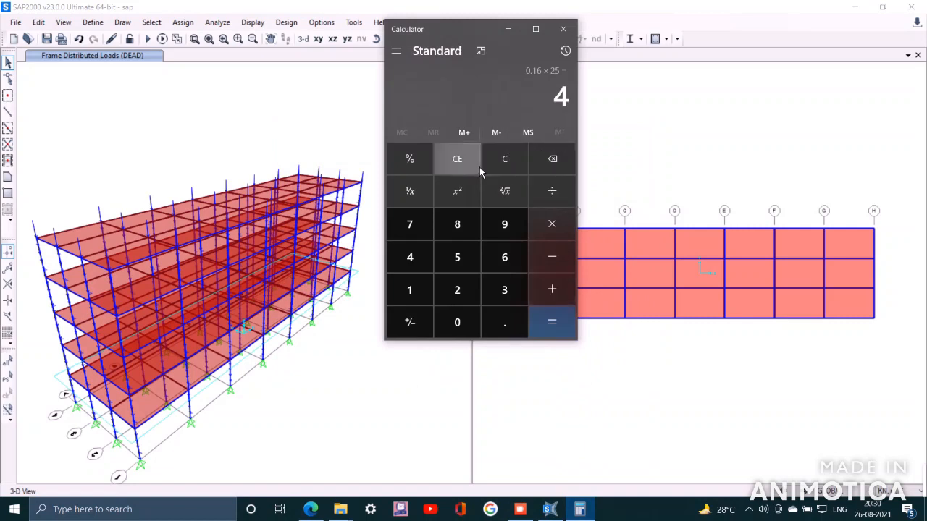
{"action": "left_click", "coordinate": [505, 165]}
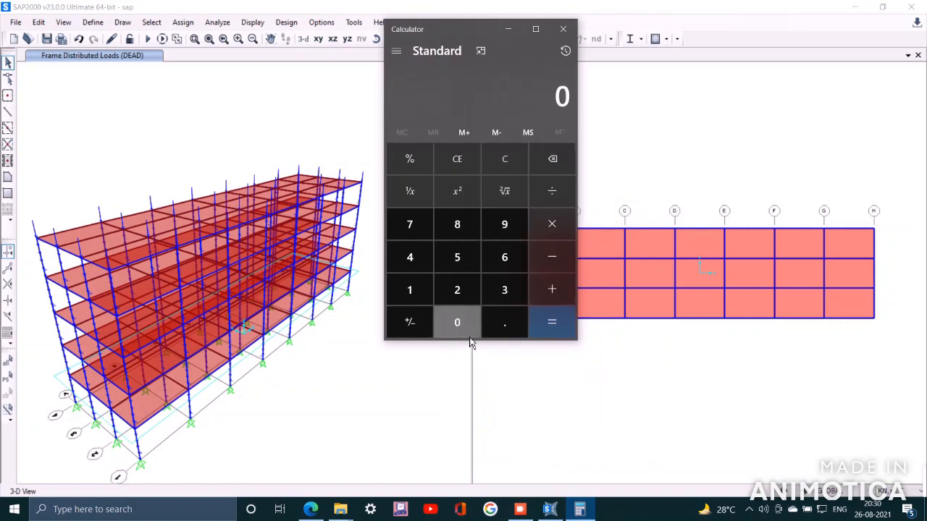
{"action": "left_click", "coordinate": [507, 327]}
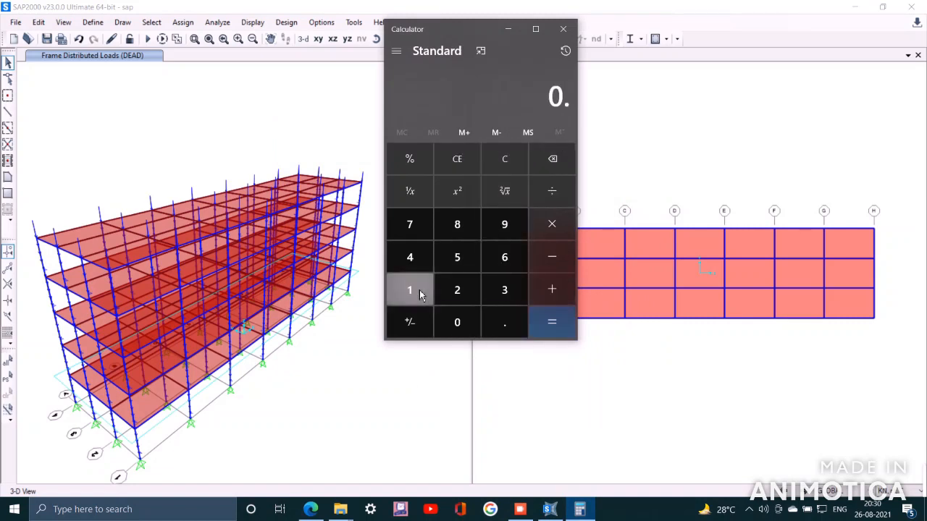
{"action": "left_click", "coordinate": [408, 288]}
{"action": "left_click", "coordinate": [463, 292]}
{"action": "left_click", "coordinate": [460, 256]}
{"action": "left_click", "coordinate": [568, 234]}
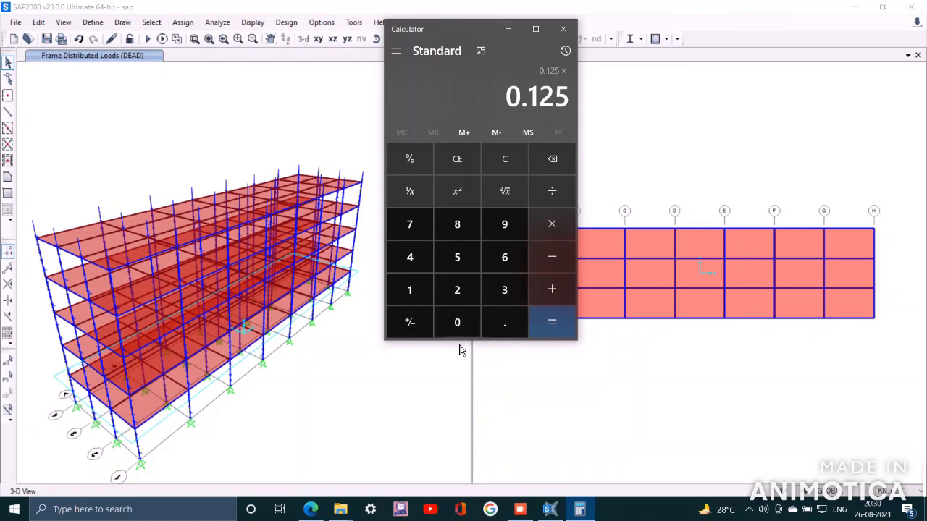
{"action": "left_click", "coordinate": [467, 297]}
{"action": "left_click", "coordinate": [472, 255]}
{"action": "left_click", "coordinate": [553, 325]}
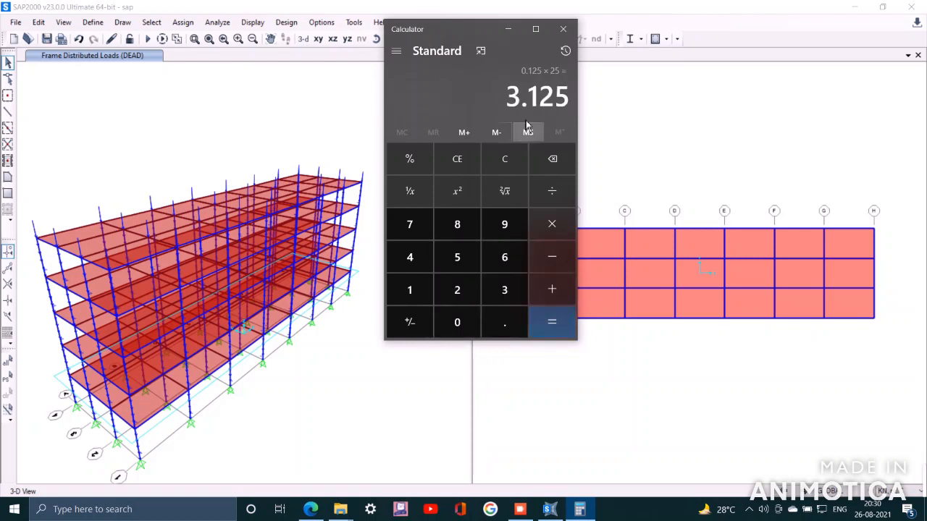
{"action": "left_click", "coordinate": [509, 30]}
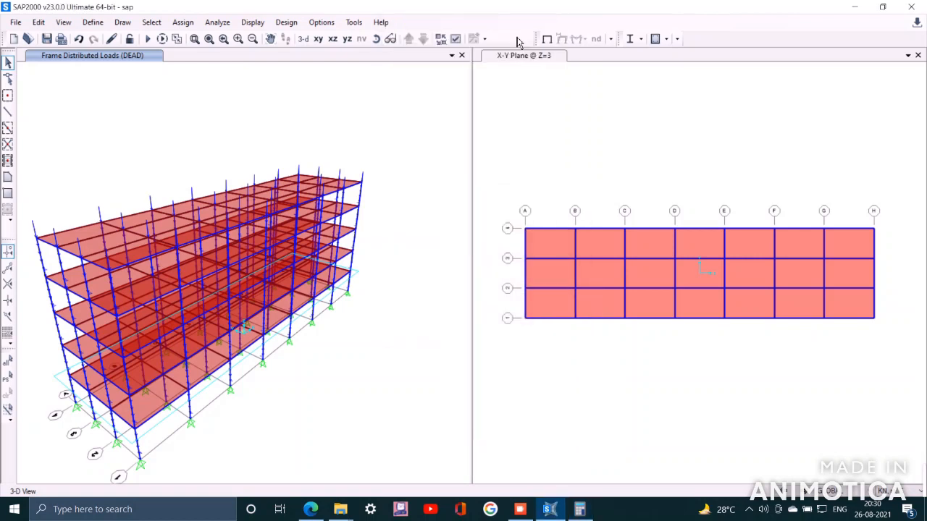
Select all areas that use the slab125 area section
{"action": "left_click", "coordinate": [151, 22]}
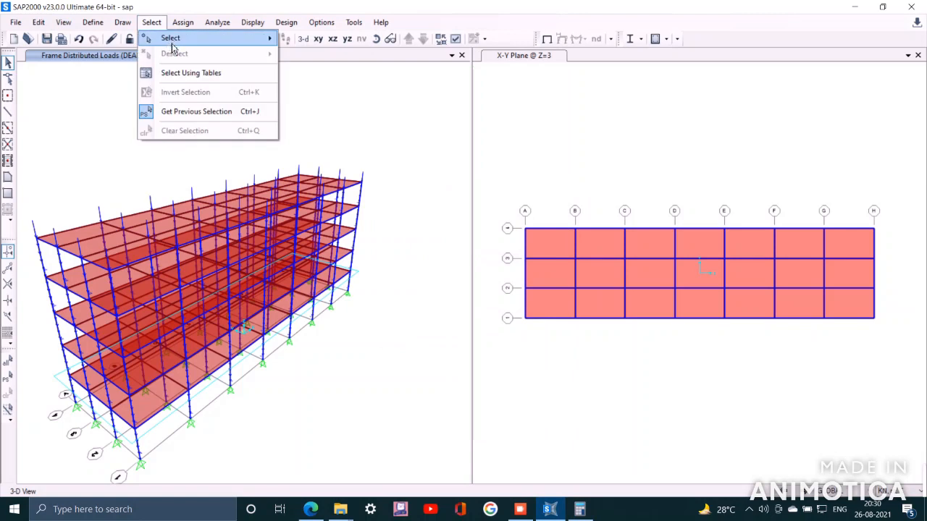
{"action": "mouse_move", "coordinate": [170, 45]}
{"action": "mouse_move", "coordinate": [405, 126]}
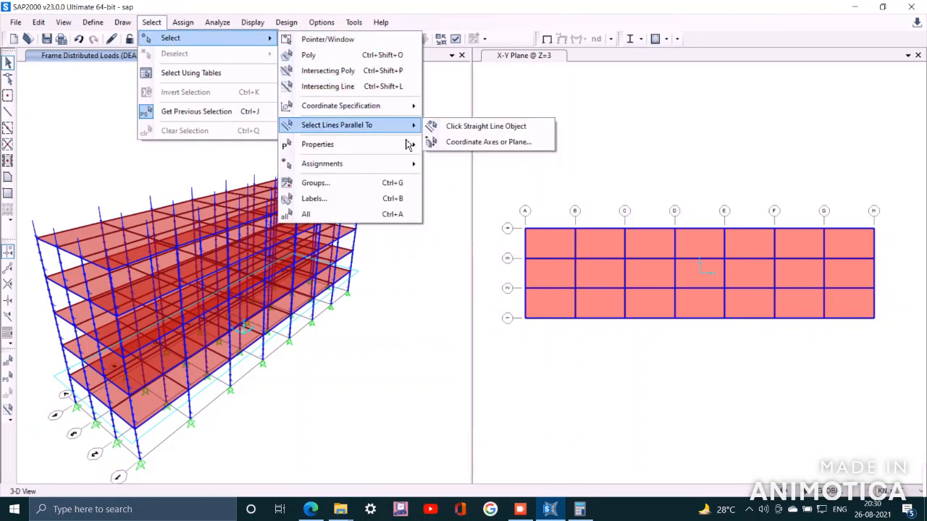
{"action": "mouse_move", "coordinate": [409, 146]}
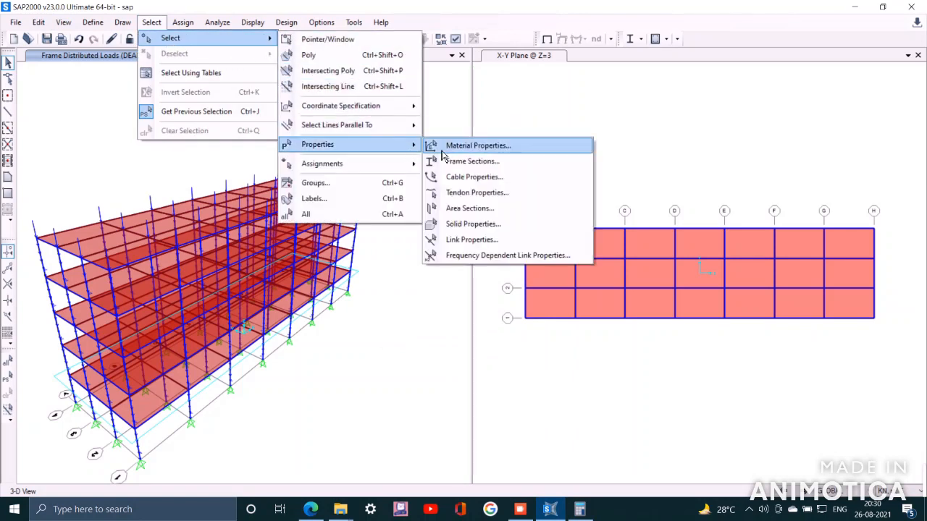
{"action": "left_click", "coordinate": [481, 208]}
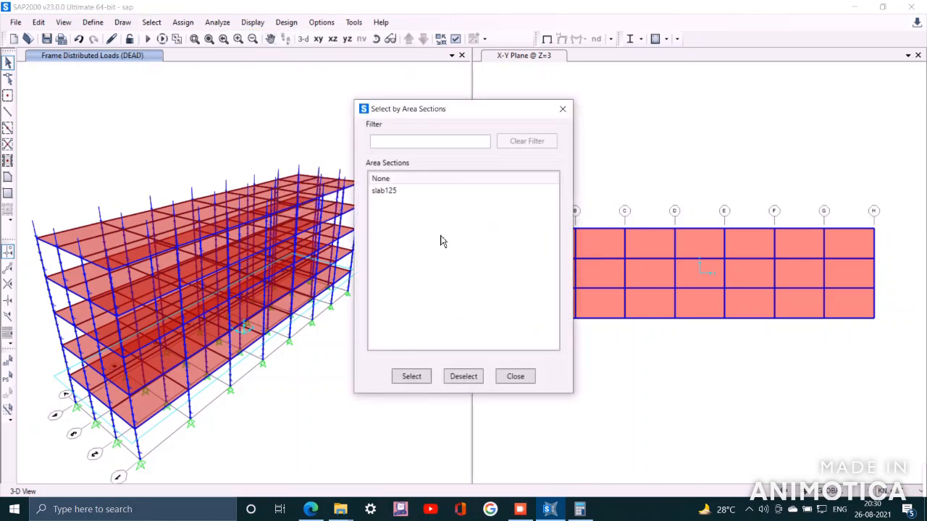
{"action": "left_click", "coordinate": [405, 192]}
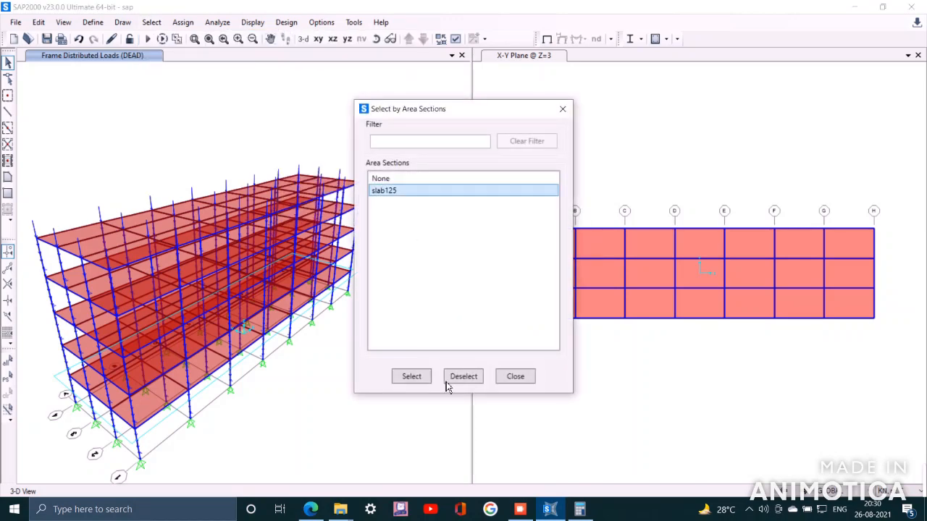
{"action": "left_click", "coordinate": [412, 377]}
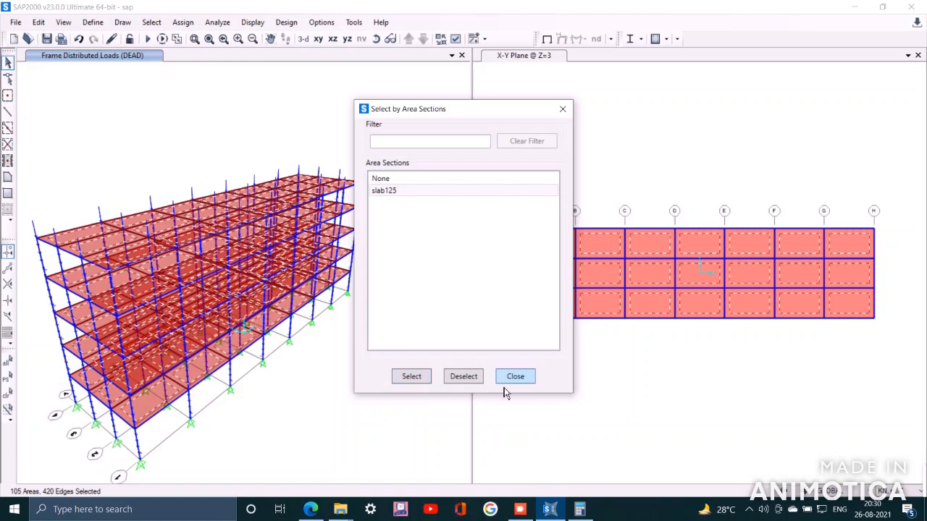
{"action": "left_click", "coordinate": [516, 378]}
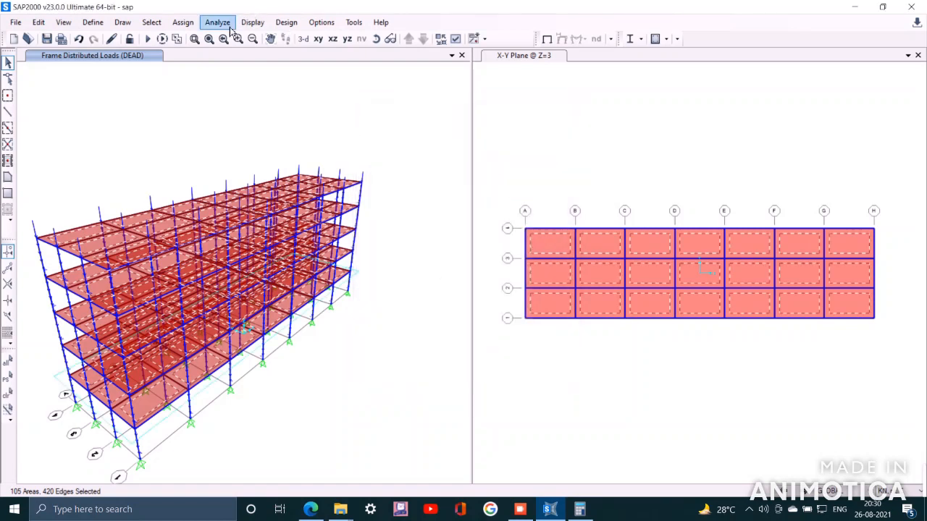
Assign a uniform DEAD gravity load of 3.125 kN/m² to the selected slabs, adding to existing loads
{"action": "left_click", "coordinate": [184, 23]}
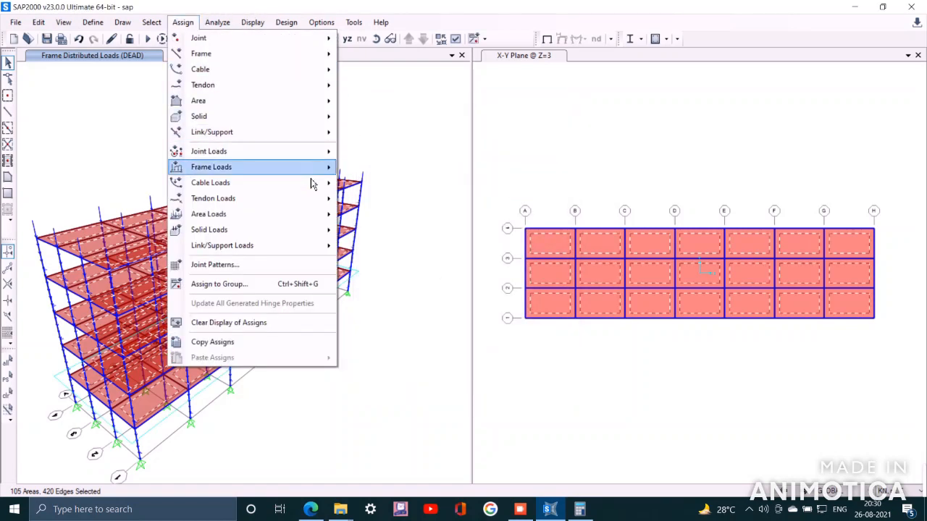
{"action": "mouse_move", "coordinate": [313, 226]}
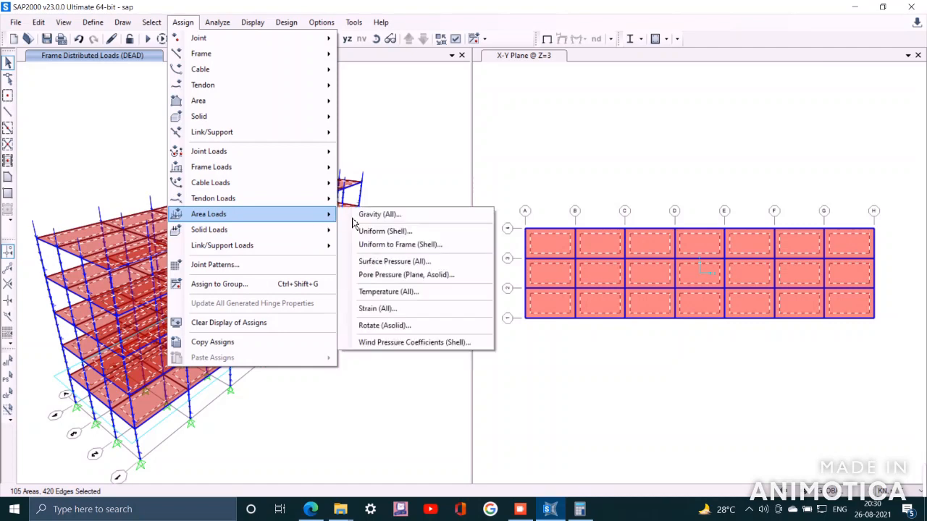
{"action": "left_click", "coordinate": [410, 232]}
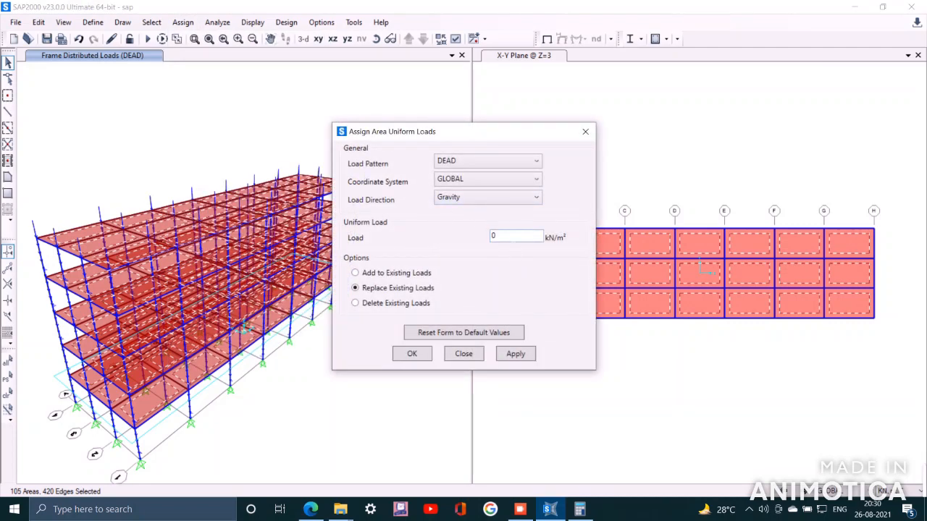
{"action": "left_click_drag", "start_coordinate": [508, 236], "coordinate": [454, 245]}
{"action": "type", "text": "3.125"}
{"action": "left_click", "coordinate": [392, 272]}
{"action": "left_click", "coordinate": [516, 361]}
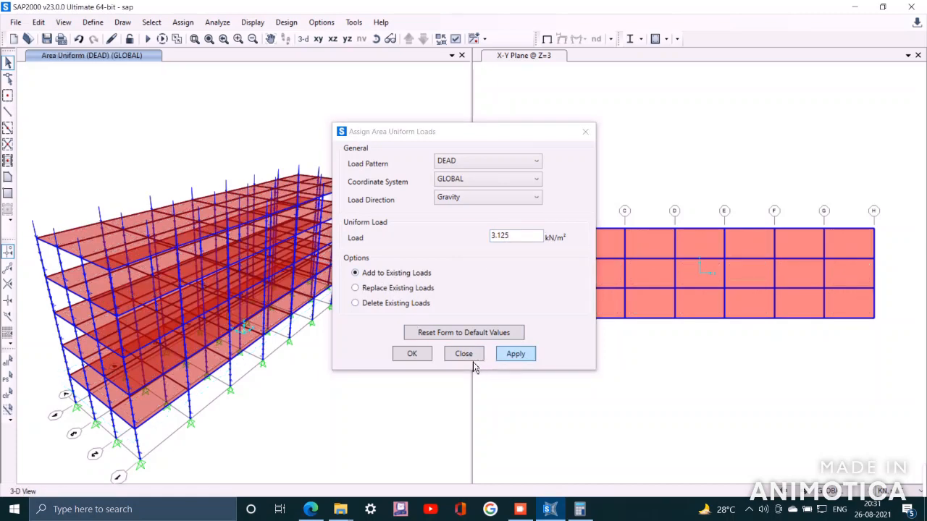
{"action": "left_click", "coordinate": [418, 363]}
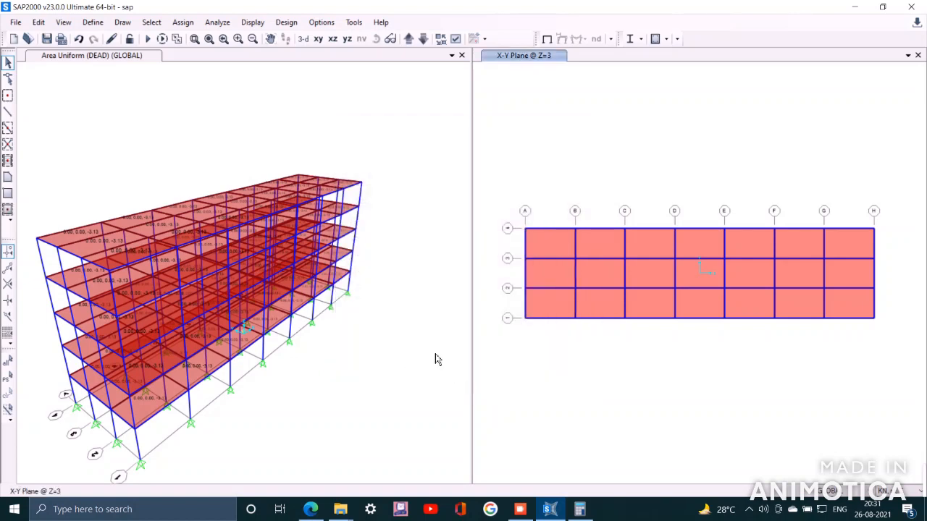
Select all areas that use the slab125 area section again
{"action": "left_click", "coordinate": [160, 26]}
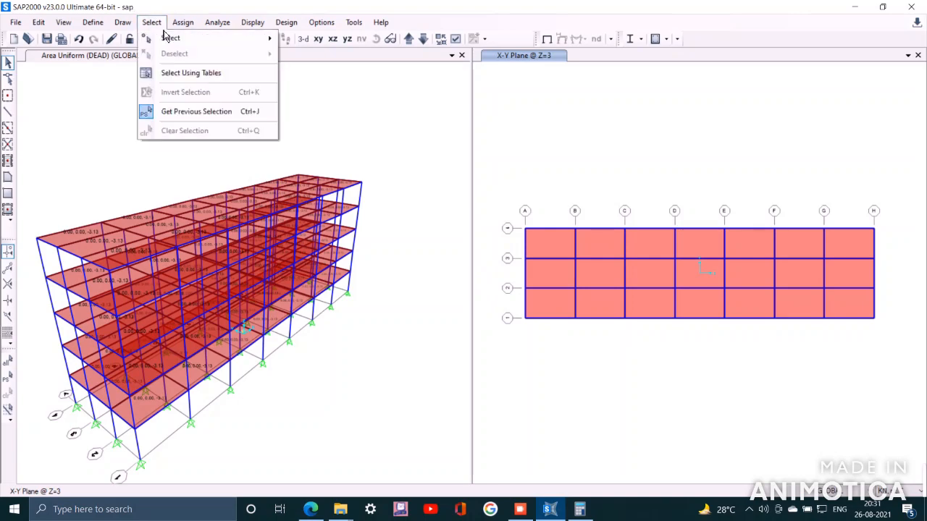
{"action": "mouse_move", "coordinate": [165, 47]}
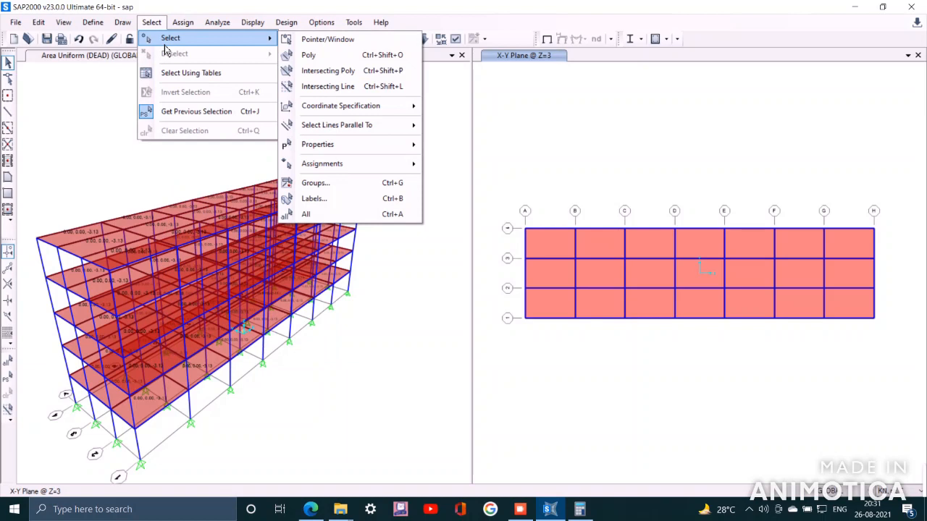
{"action": "mouse_move", "coordinate": [380, 149]}
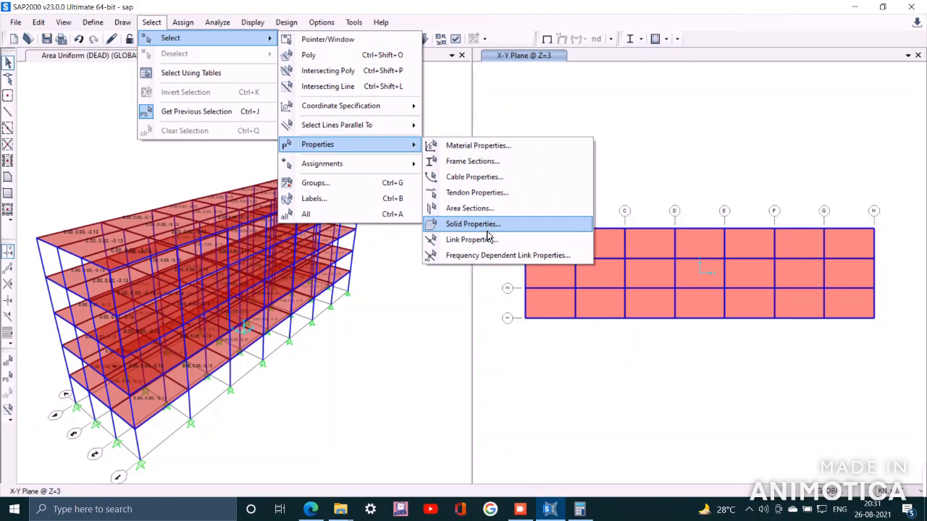
{"action": "left_click", "coordinate": [487, 209]}
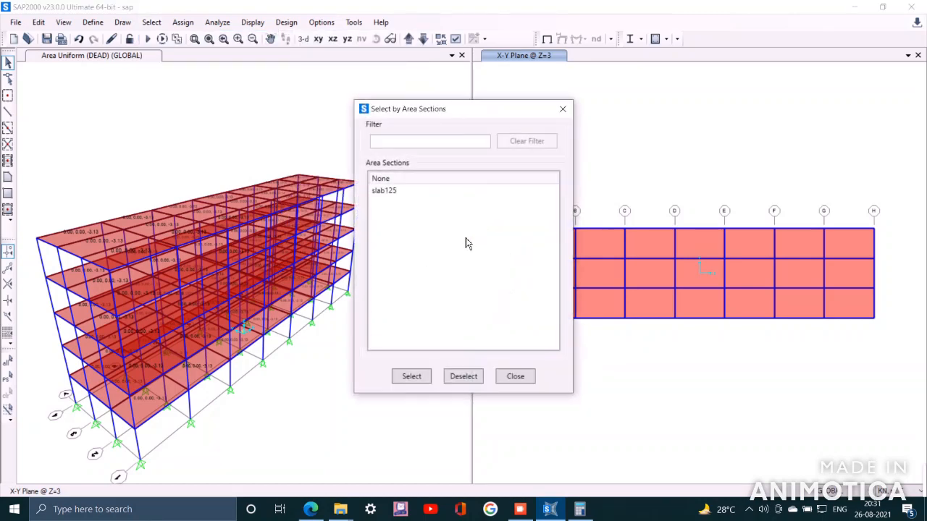
{"action": "left_click", "coordinate": [406, 192]}
{"action": "left_click", "coordinate": [412, 376]}
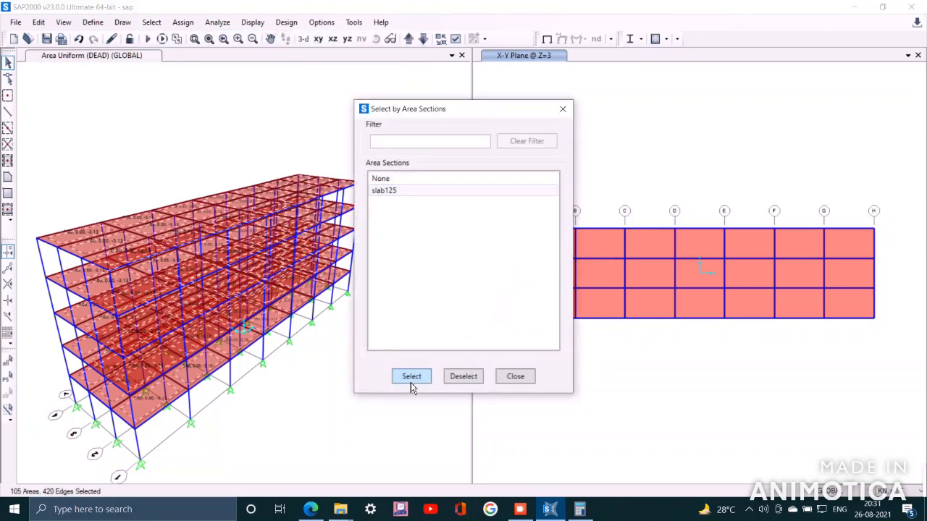
{"action": "left_click", "coordinate": [514, 376]}
Assign a uniform LIVE gravity load of 3.5 kN/m² to the selected slabs, adding to existing loads
{"action": "left_click", "coordinate": [183, 22]}
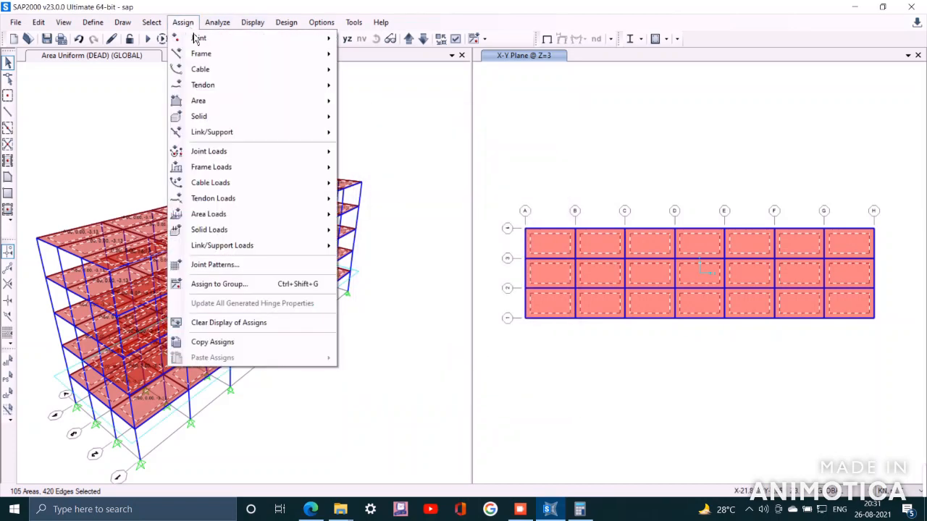
{"action": "mouse_move", "coordinate": [301, 226]}
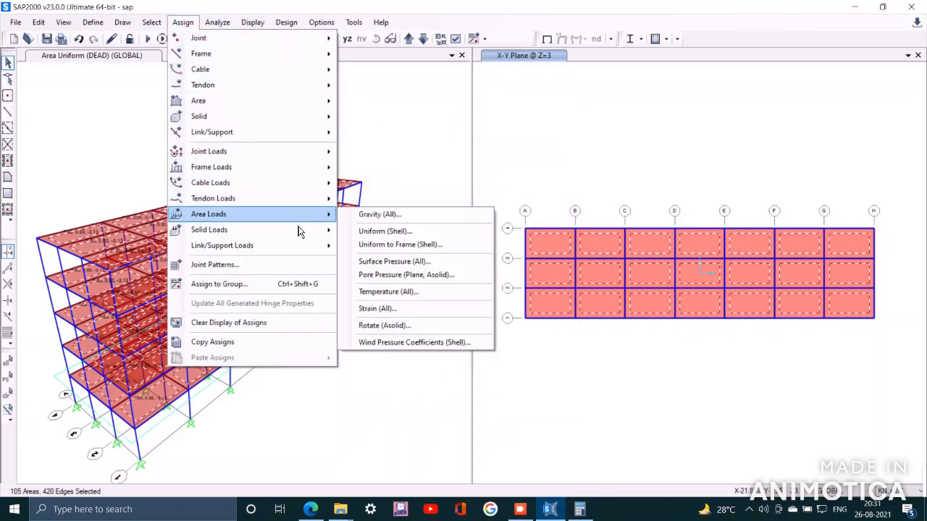
{"action": "left_click", "coordinate": [401, 234]}
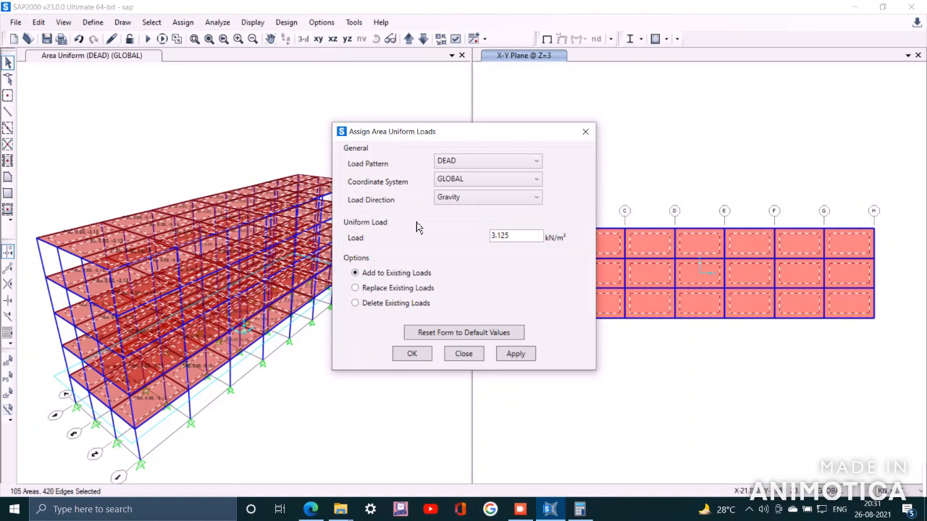
{"action": "left_click", "coordinate": [517, 160]}
{"action": "left_click", "coordinate": [459, 202]}
{"action": "left_click_drag", "start_coordinate": [511, 236], "coordinate": [439, 245]}
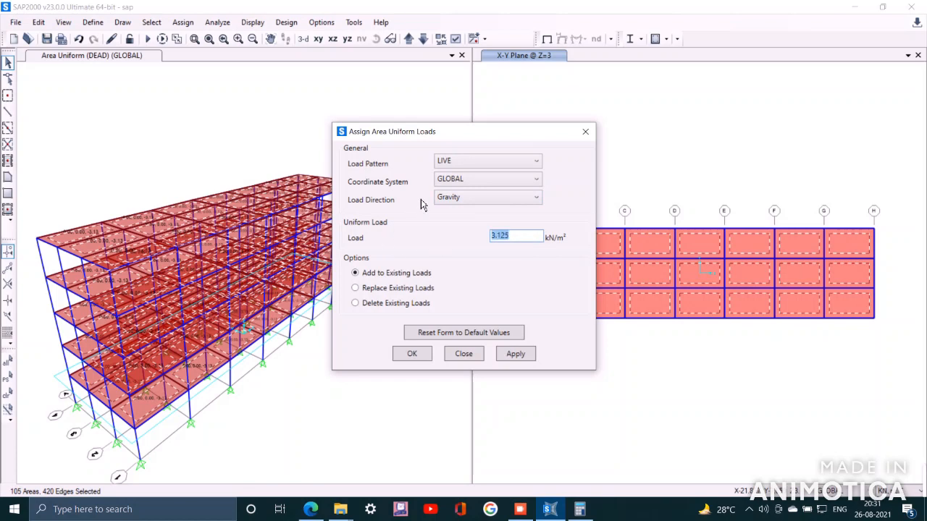
{"action": "type", "text": "3"}
{"action": "left_click", "coordinate": [528, 356]}
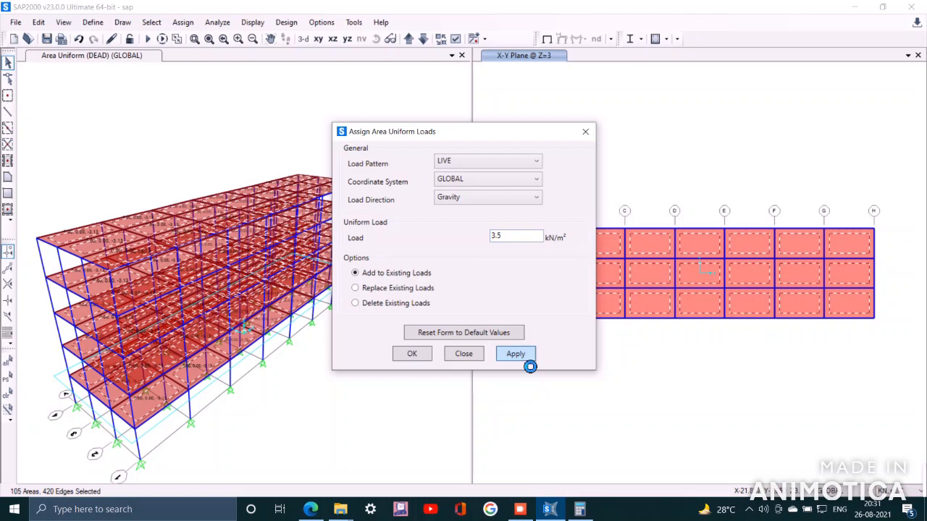
{"action": "left_click", "coordinate": [411, 355]}
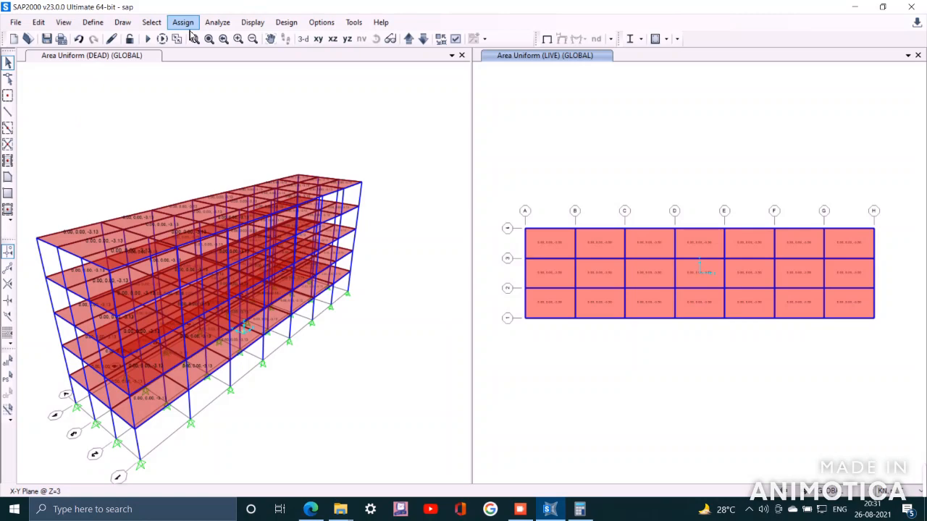
Restore the previous selection of slab areas
{"action": "left_click", "coordinate": [152, 22]}
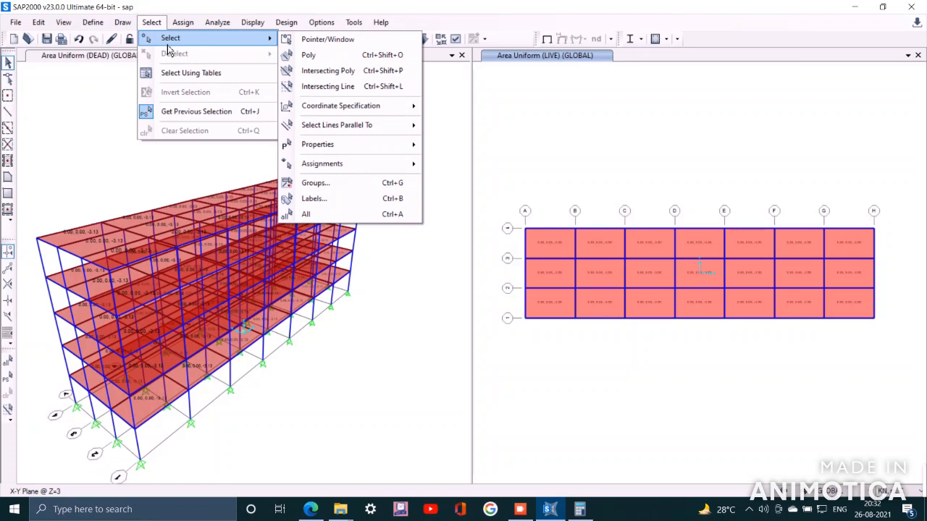
{"action": "left_click", "coordinate": [73, 133]}
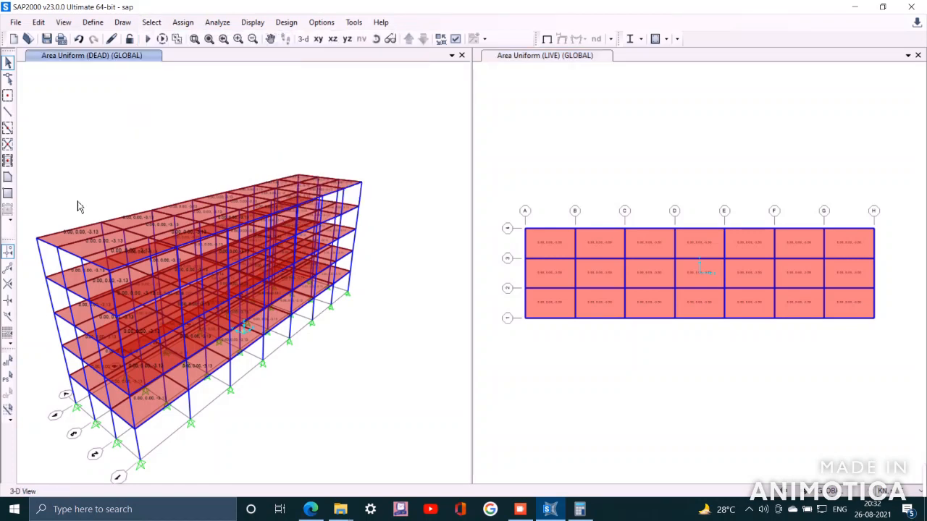
{"action": "left_click", "coordinate": [14, 386]}
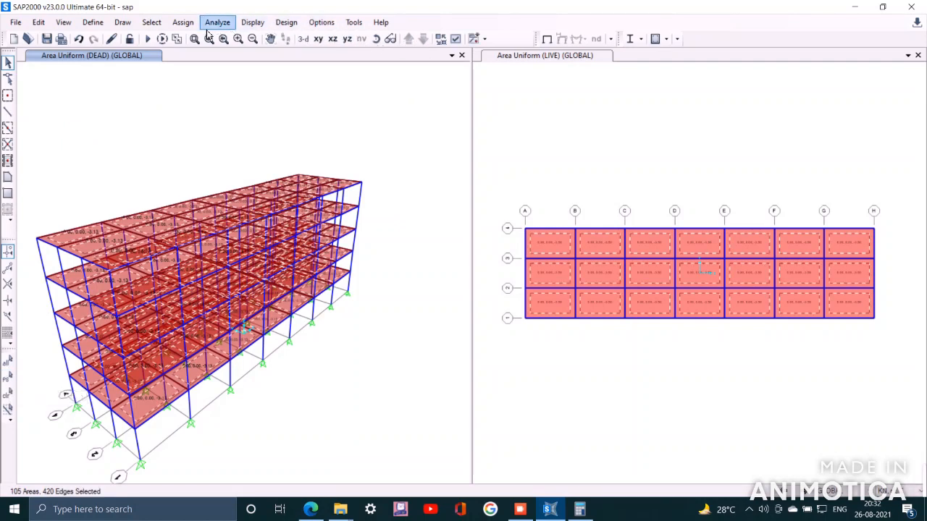
Assign a uniform FL gravity load of 1.5 kN/m² to the selected slabs, adding to existing loads
{"action": "left_click", "coordinate": [183, 22]}
{"action": "mouse_move", "coordinate": [287, 107]}
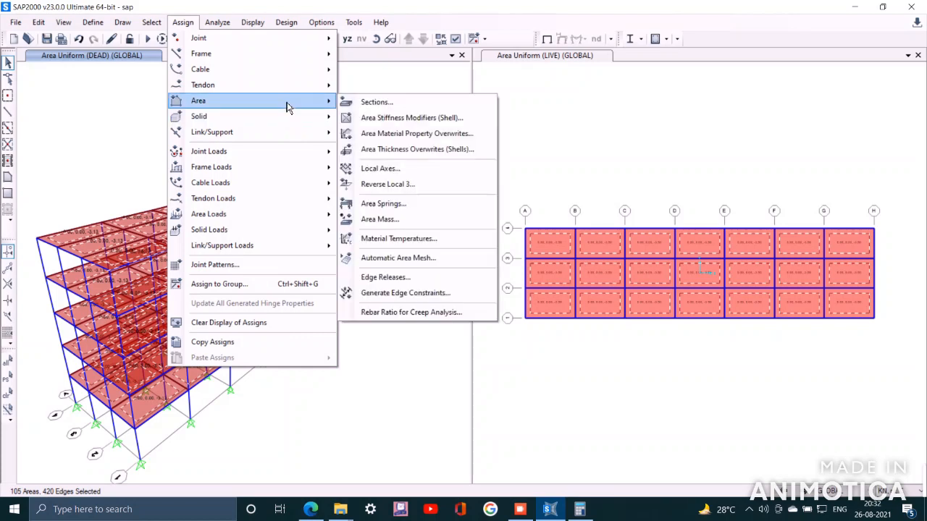
{"action": "mouse_move", "coordinate": [279, 220]}
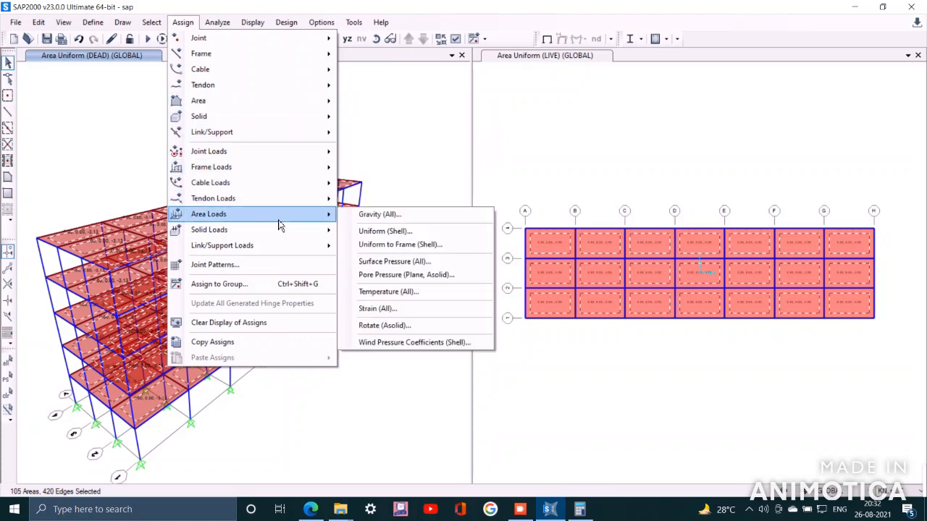
{"action": "left_click", "coordinate": [387, 232]}
{"action": "left_click", "coordinate": [504, 165]}
{"action": "left_click", "coordinate": [467, 188]}
{"action": "double_click", "coordinate": [495, 235]}
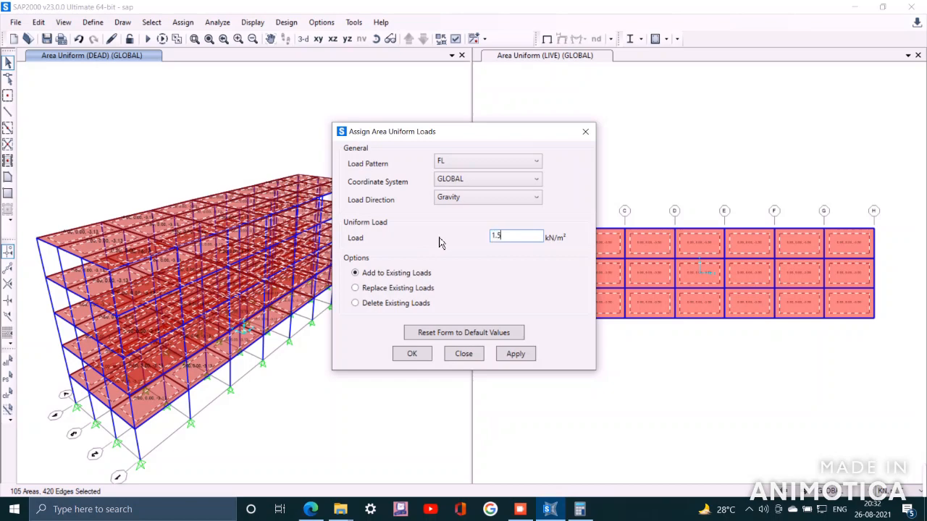
{"action": "left_click", "coordinate": [533, 355]}
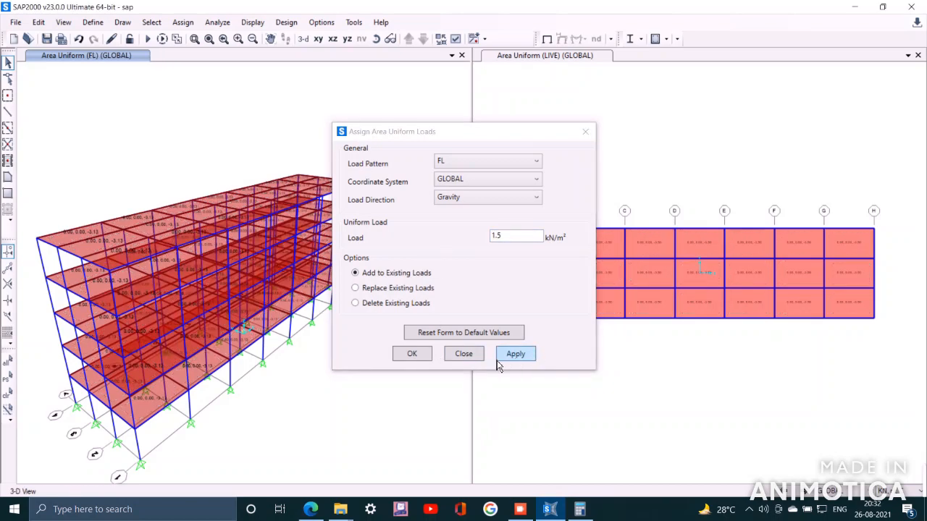
{"action": "left_click", "coordinate": [412, 354]}
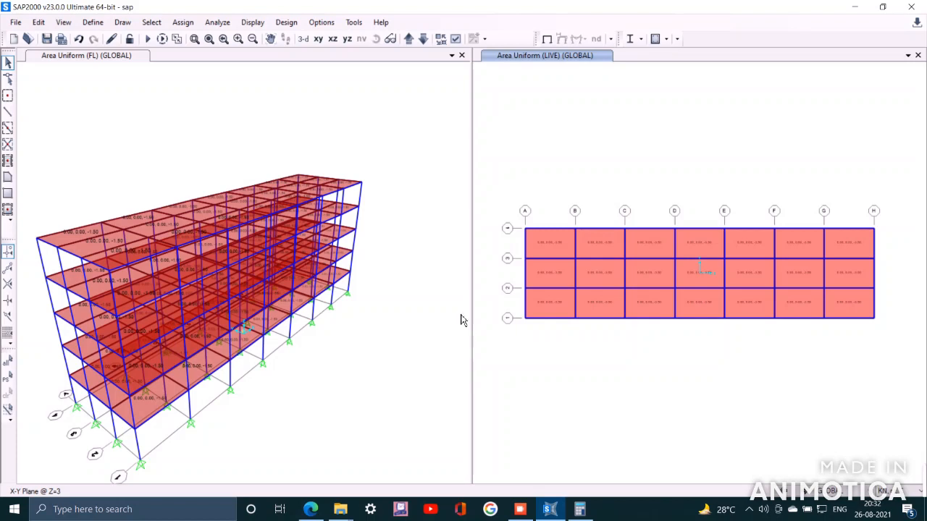
Select all base joints in the plan at Z=0 and assign them fixed support restraints
{"action": "left_click", "coordinate": [427, 45]}
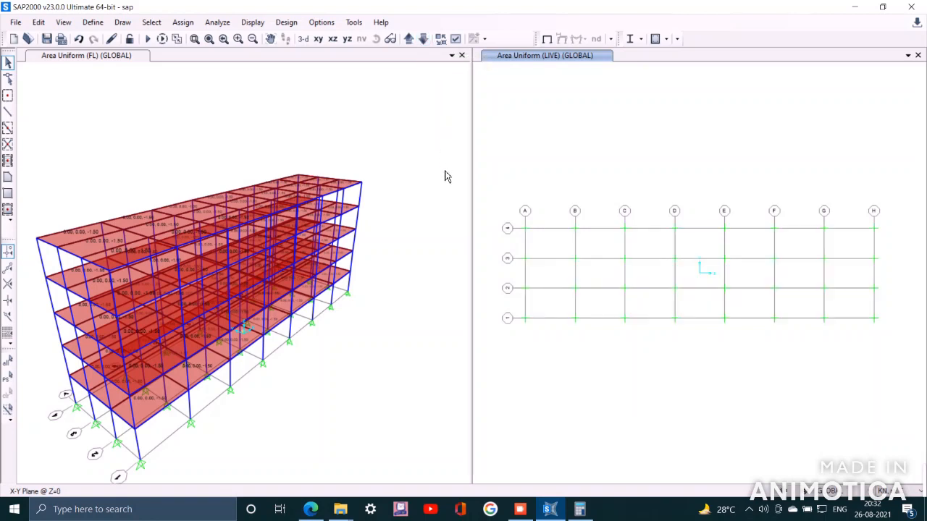
{"action": "left_click_drag", "start_coordinate": [486, 175], "coordinate": [898, 407]}
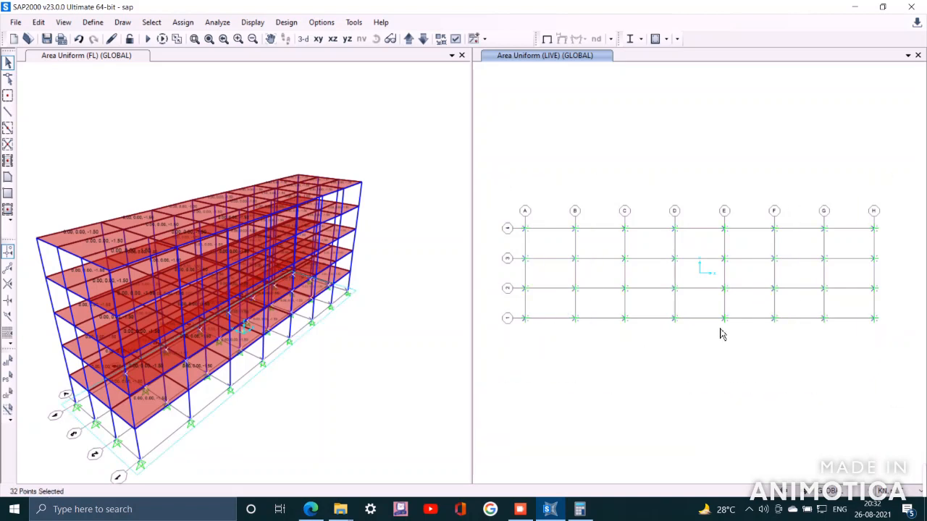
{"action": "left_click", "coordinate": [183, 21]}
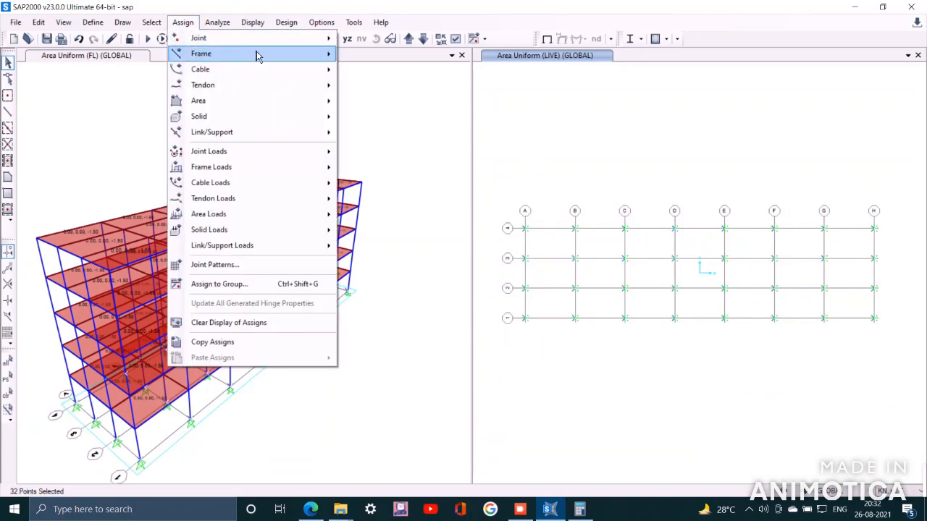
{"action": "mouse_move", "coordinate": [259, 39]}
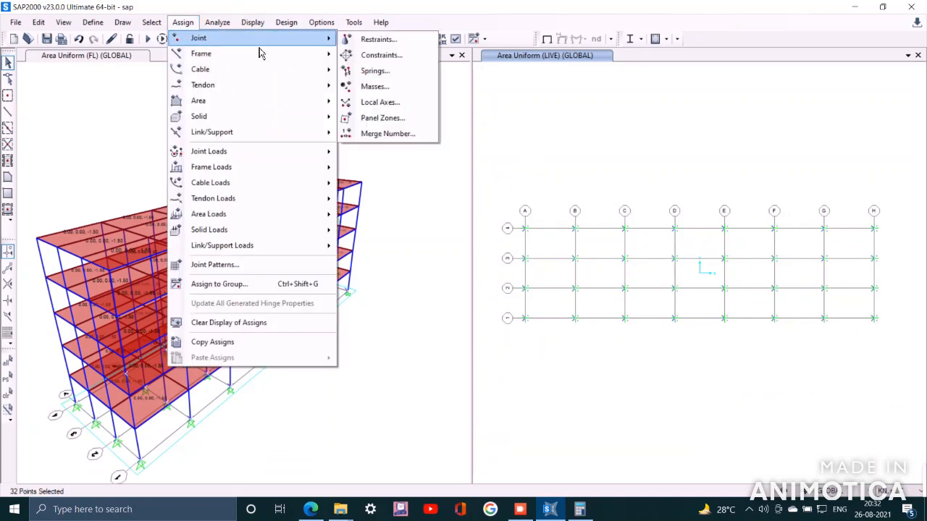
{"action": "left_click", "coordinate": [398, 39]}
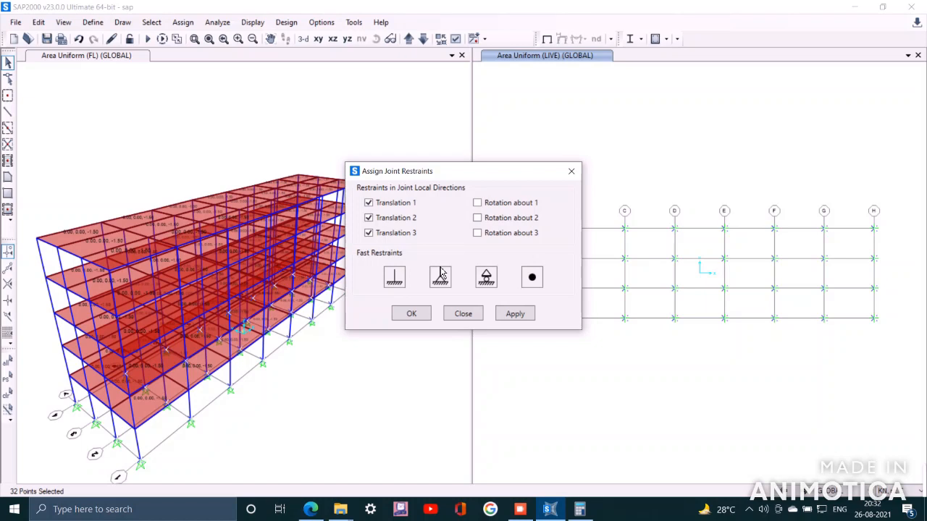
{"action": "left_click", "coordinate": [395, 277]}
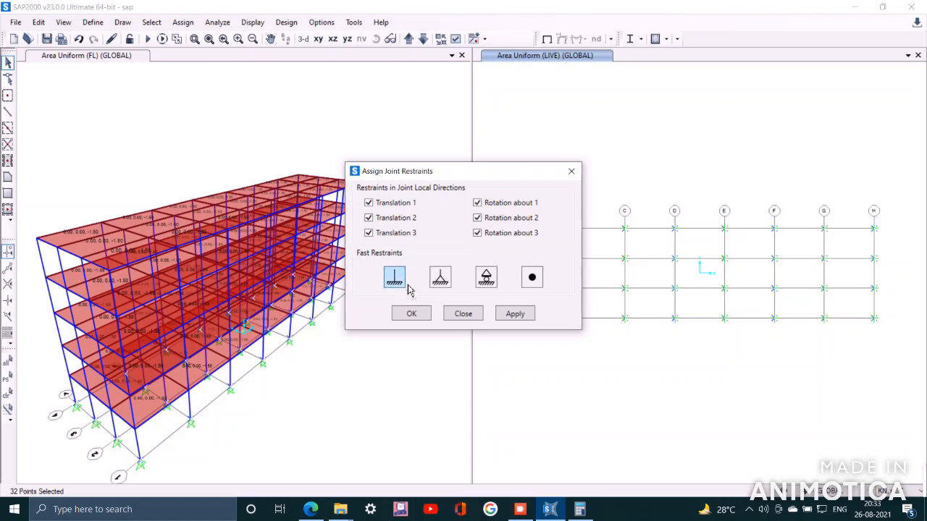
{"action": "left_click", "coordinate": [531, 316]}
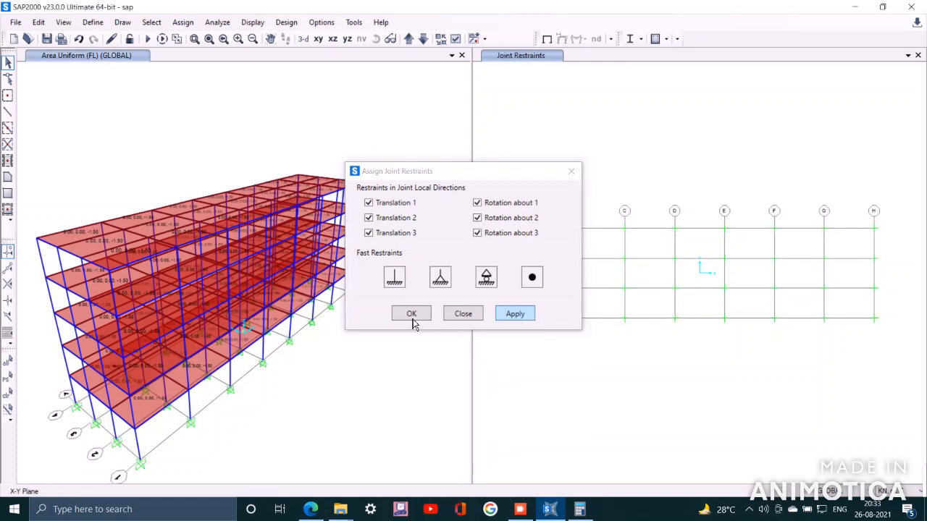
{"action": "left_click", "coordinate": [425, 323]}
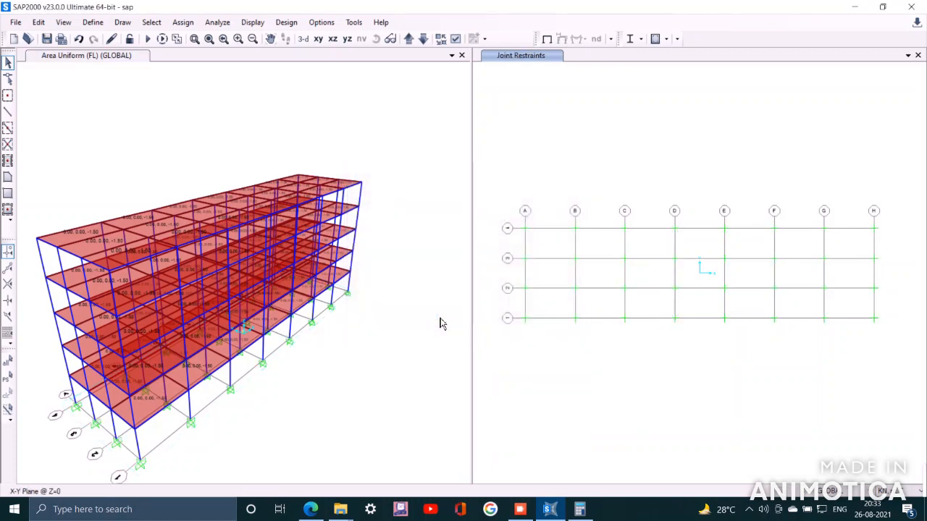